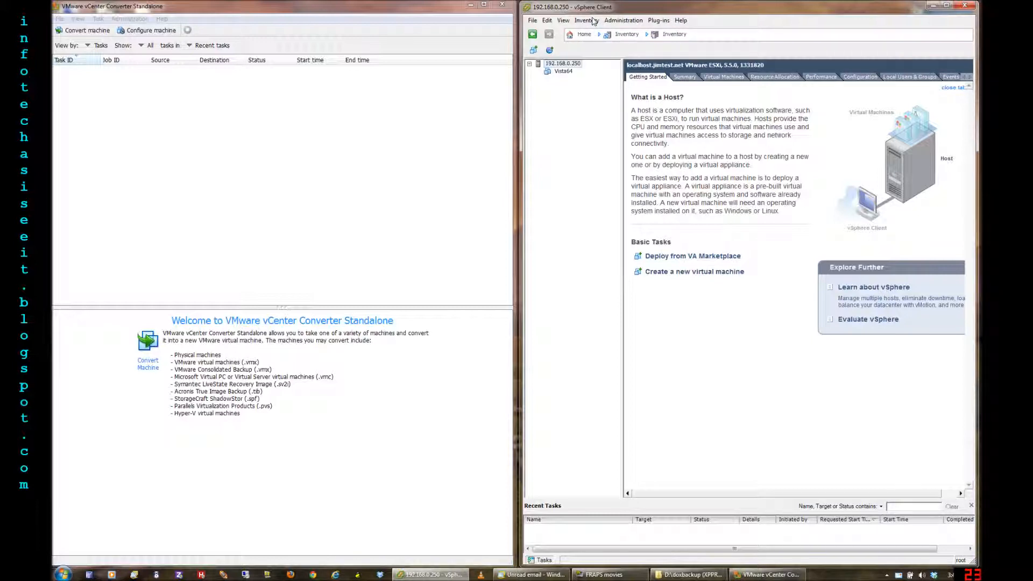
Step: Check the virtual machine versions offered by the custom new virtual machine wizard, keeping the default name and datastore1, and cancel the wizard
{"action": "left_click", "coordinate": [533, 21]}
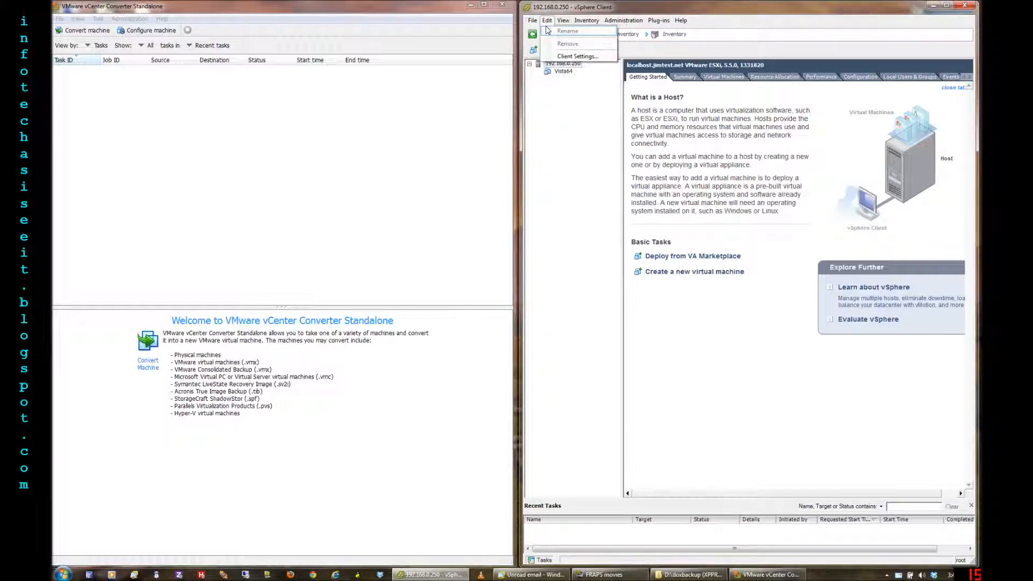
{"action": "mouse_move", "coordinate": [555, 31]}
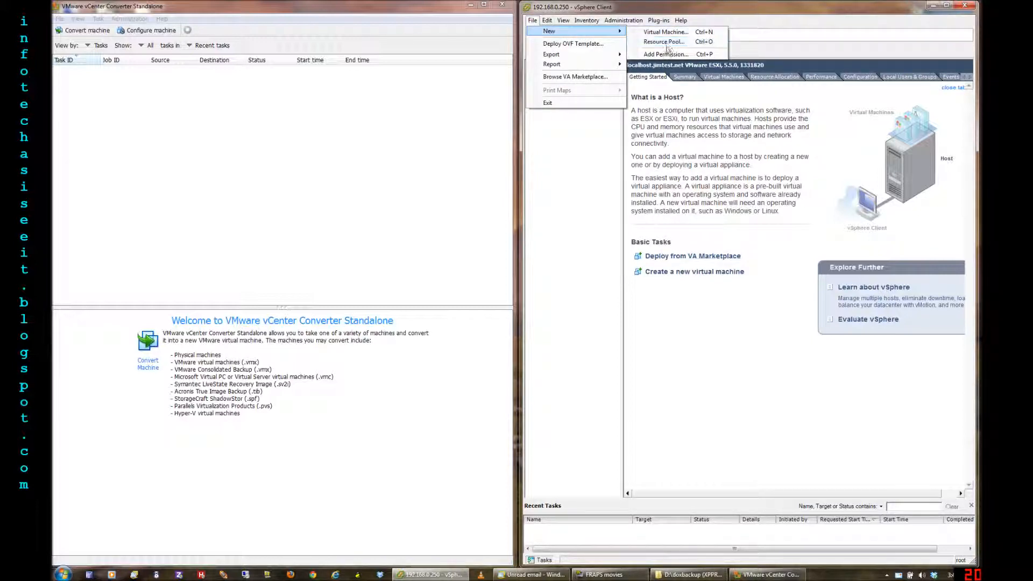
{"action": "left_click", "coordinate": [666, 32]}
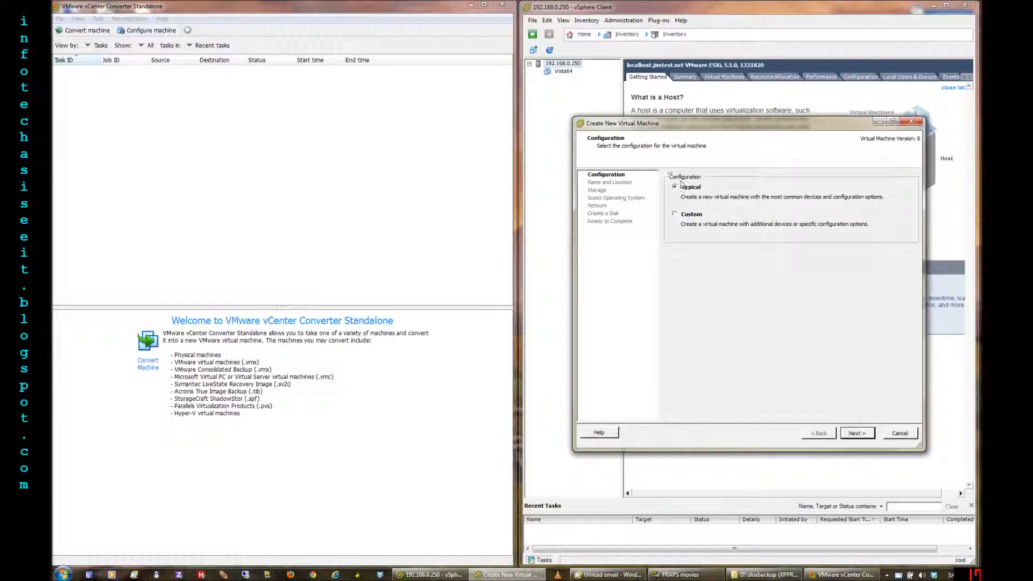
{"action": "left_click", "coordinate": [677, 215]}
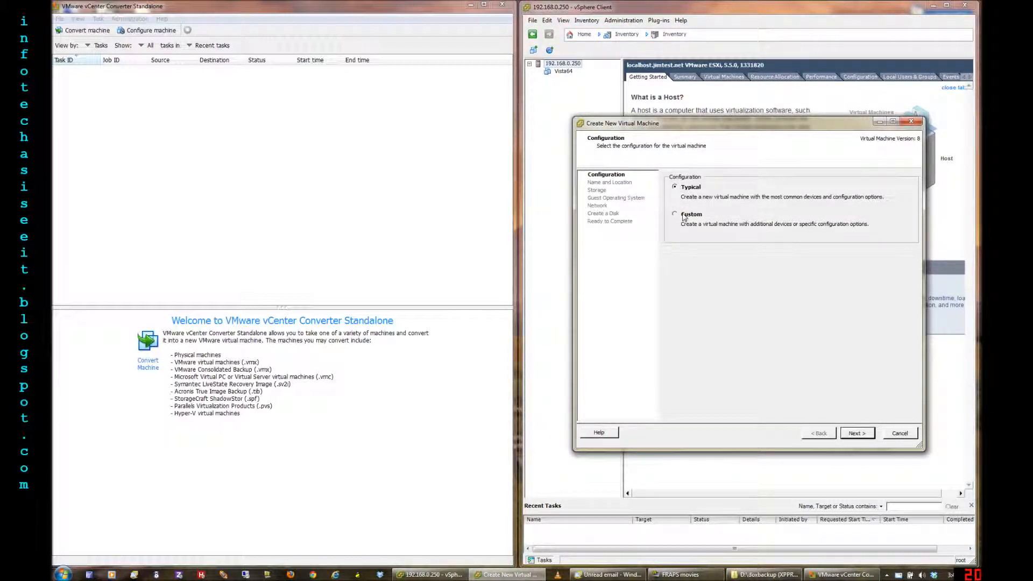
{"action": "left_click", "coordinate": [858, 433]}
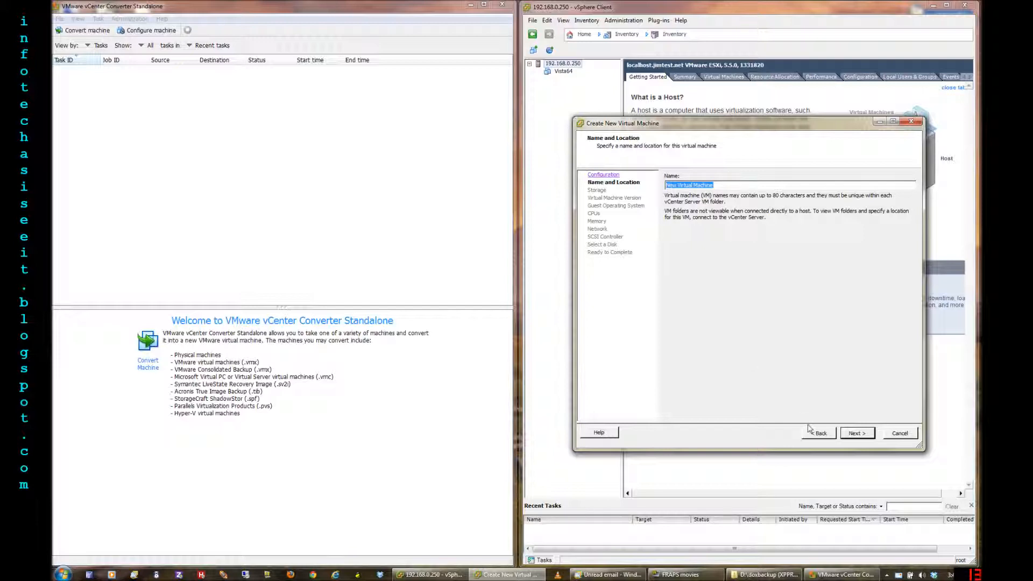
{"action": "left_click", "coordinate": [857, 433]}
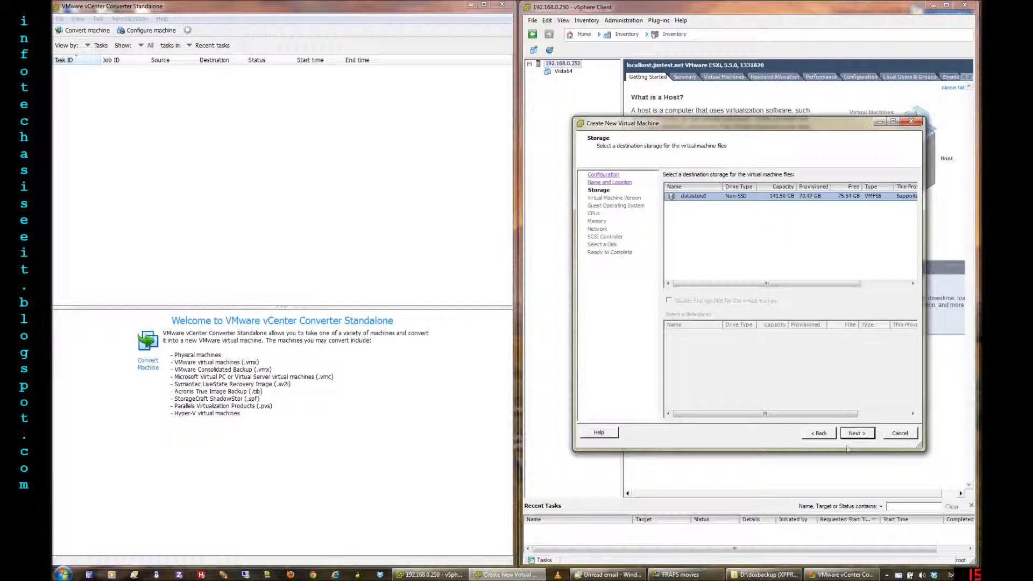
{"action": "left_click", "coordinate": [856, 433]}
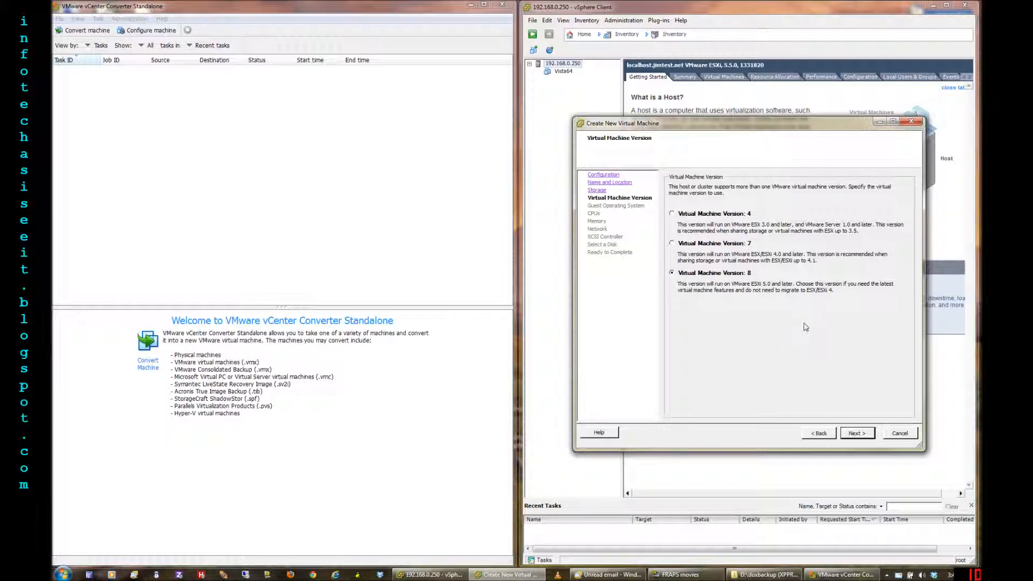
{"action": "left_click", "coordinate": [899, 434]}
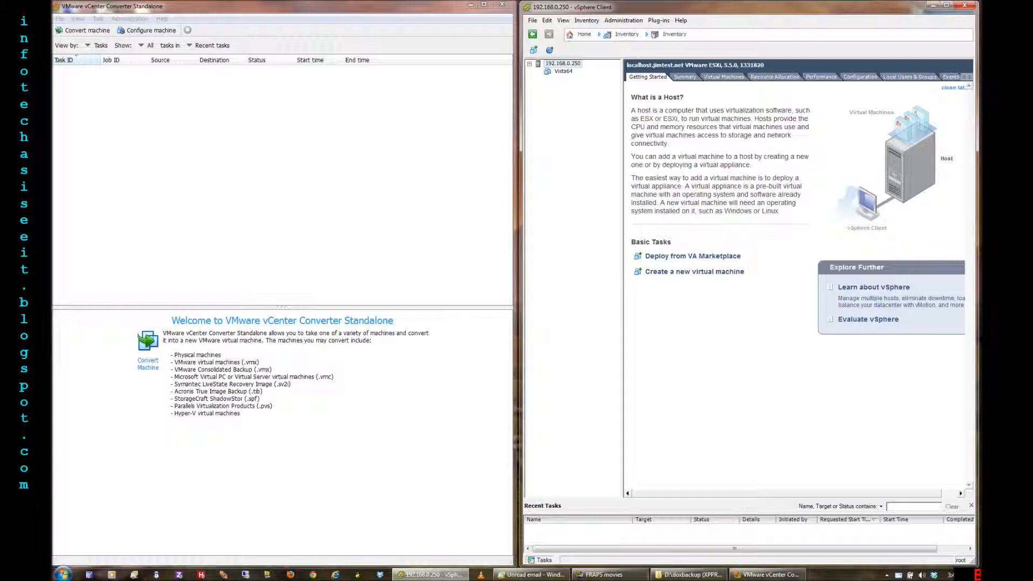
Step: Try to edit the settings of the Vista64 virtual machine and dismiss the message
{"action": "left_click", "coordinate": [560, 75]}
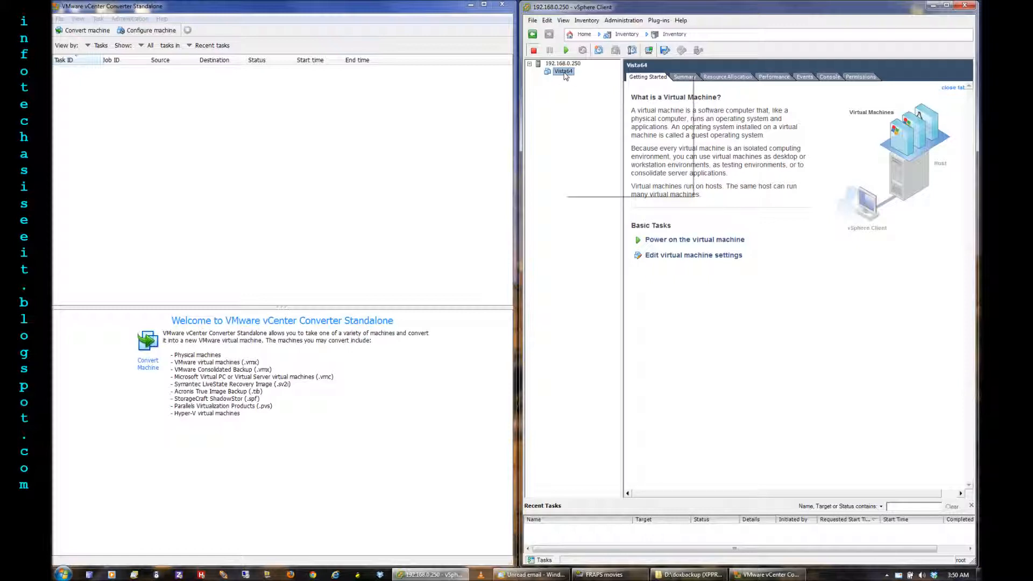
{"action": "right_click", "coordinate": [565, 75]}
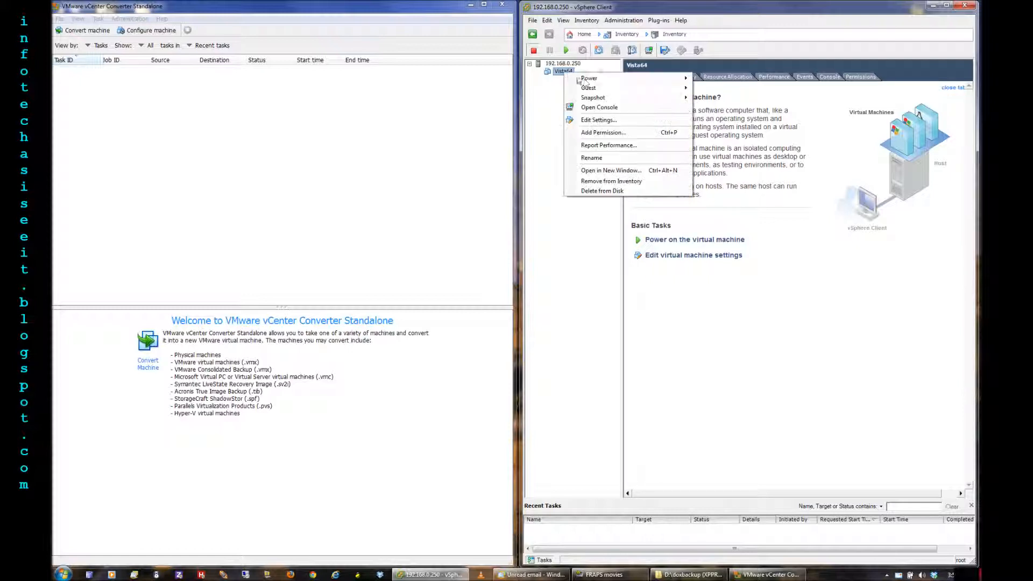
{"action": "left_click", "coordinate": [613, 120]}
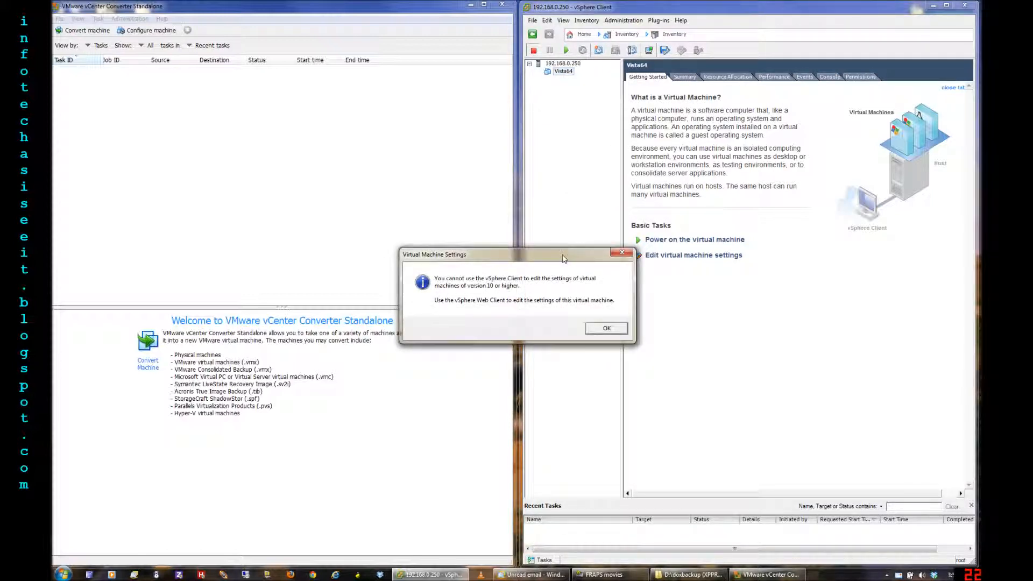
{"action": "left_click_drag", "start_coordinate": [586, 245], "coordinate": [721, 194]}
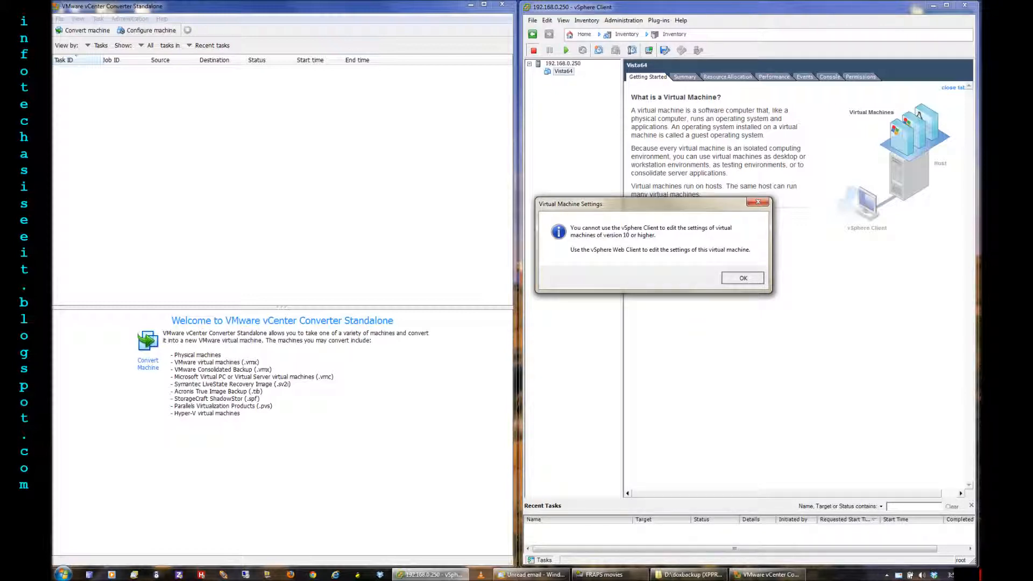
{"action": "key", "text": "Return"}
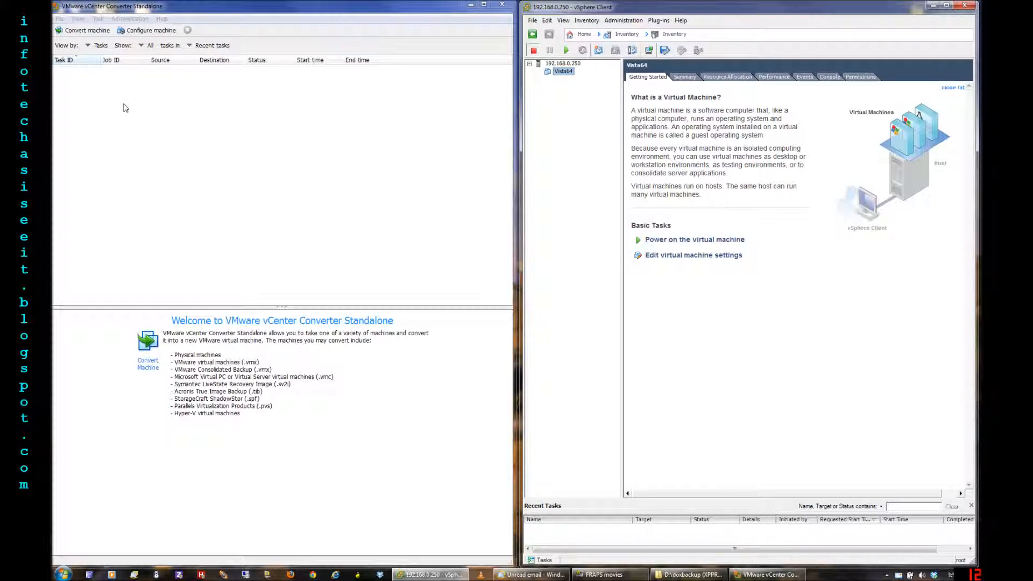
Step: In vCenter Converter, start a conversion from VMware Infrastructure server 192.168.0.250, entering user root and the account password, with Vista64 as source machine
{"action": "left_click", "coordinate": [98, 35]}
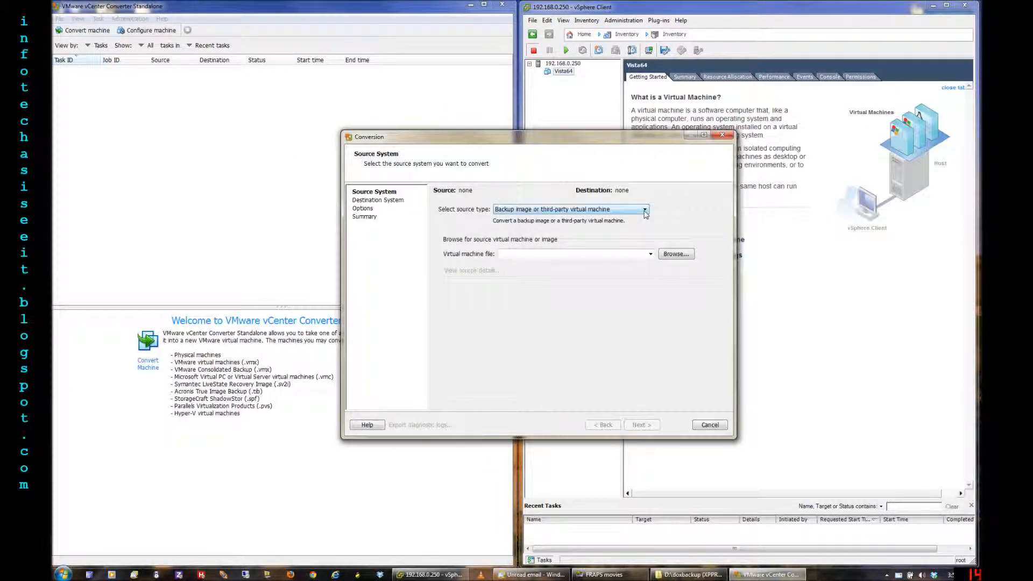
{"action": "left_click", "coordinate": [645, 211]}
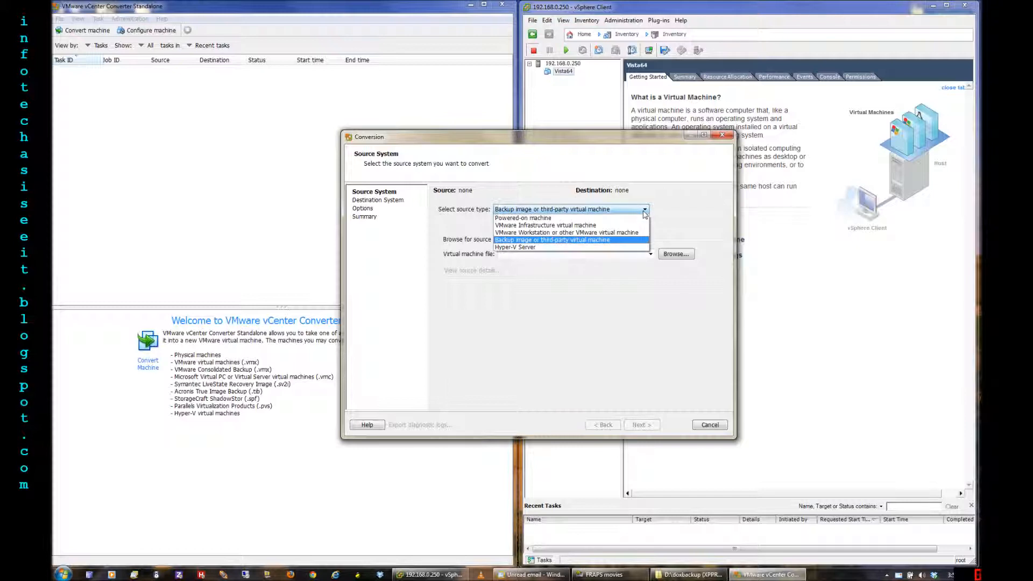
{"action": "left_click", "coordinate": [623, 228]}
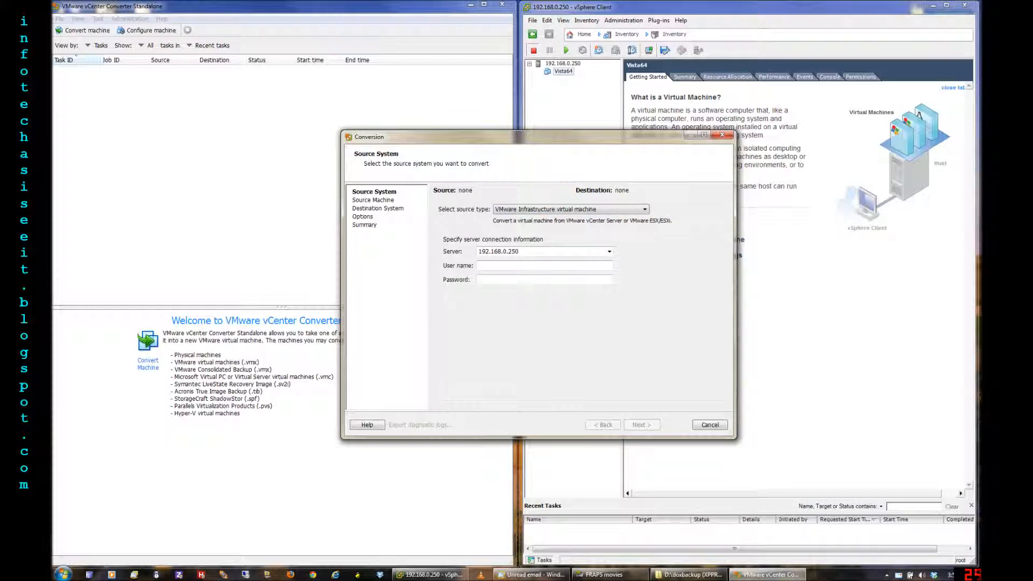
{"action": "type", "text": "root"}
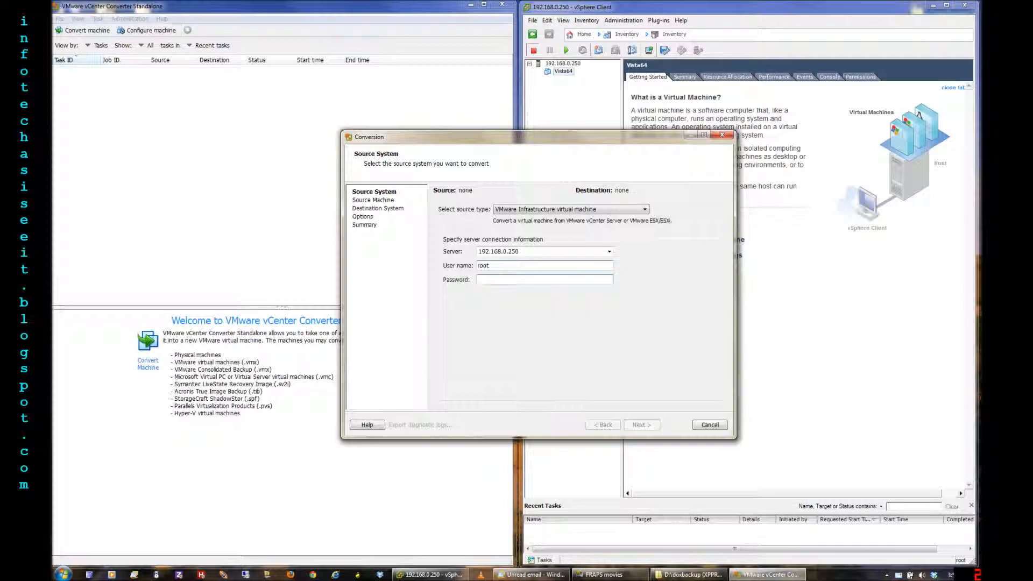
{"action": "type", "text": "*****"}
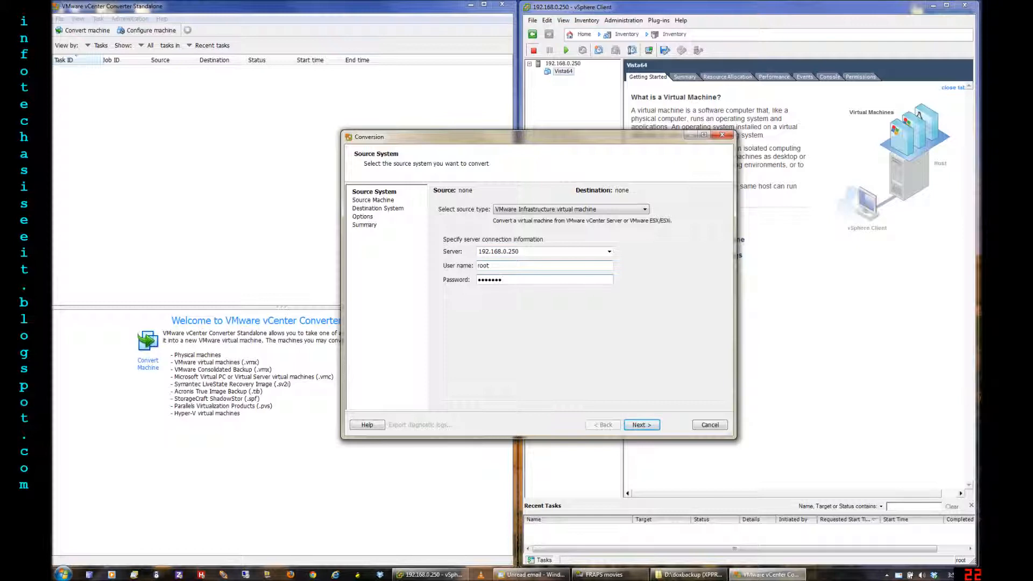
{"action": "left_click", "coordinate": [643, 426]}
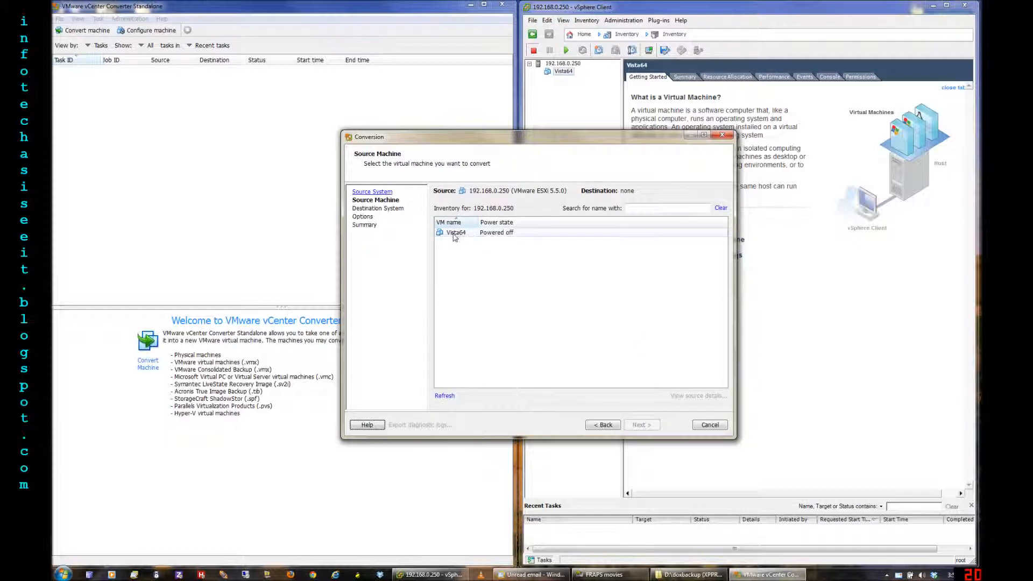
{"action": "left_click", "coordinate": [454, 235]}
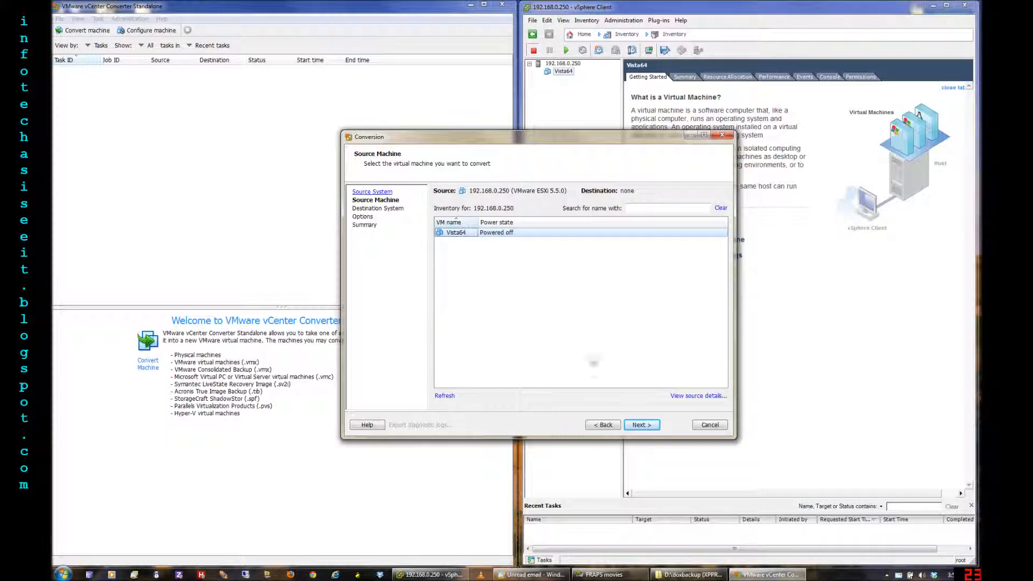
{"action": "left_click", "coordinate": [642, 425]}
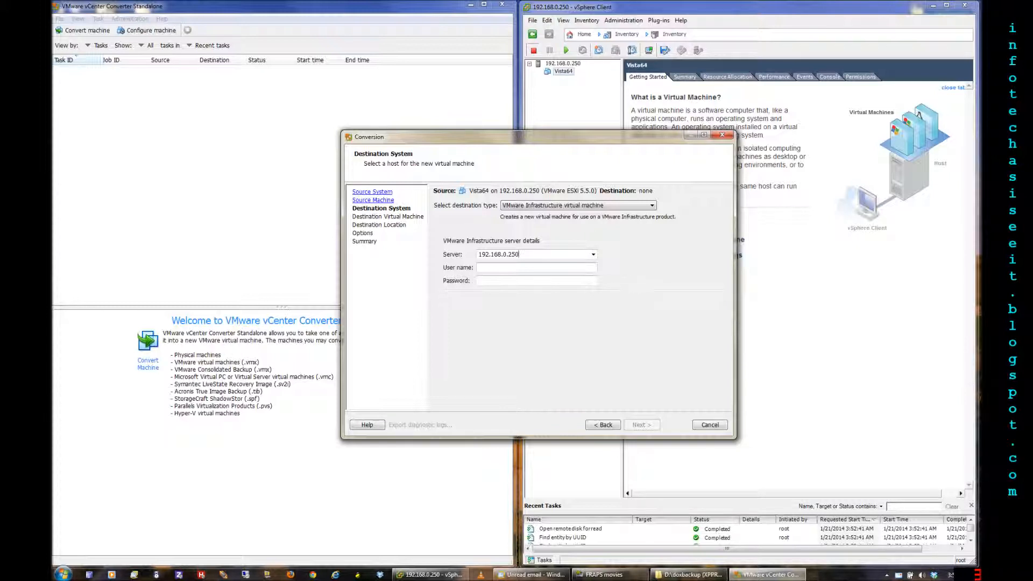
Step: In vSphere Client, examine the host's datastore configuration and the storage types available for adding storage, without adding any
{"action": "left_click", "coordinate": [797, 323]}
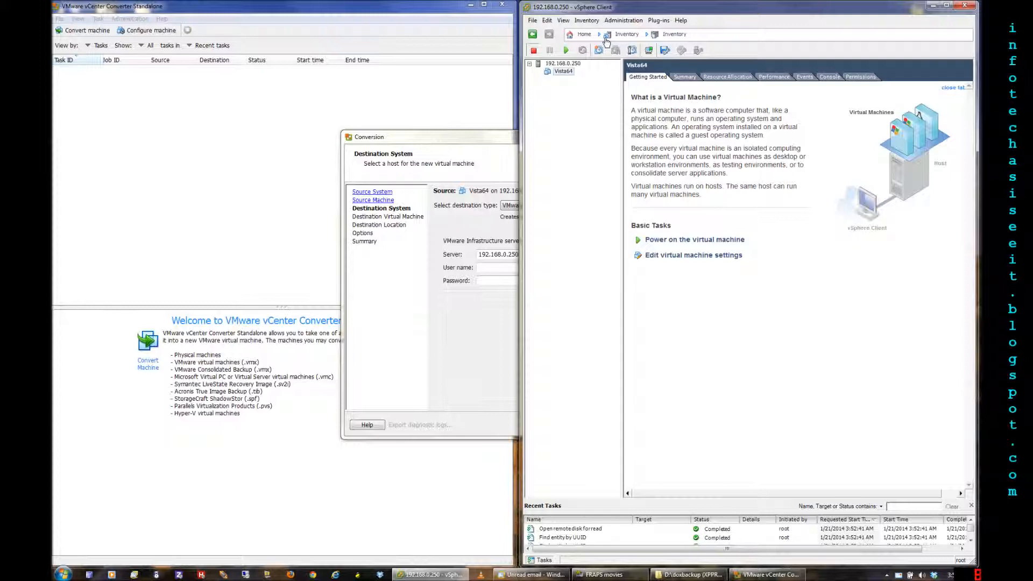
{"action": "left_click", "coordinate": [563, 64]}
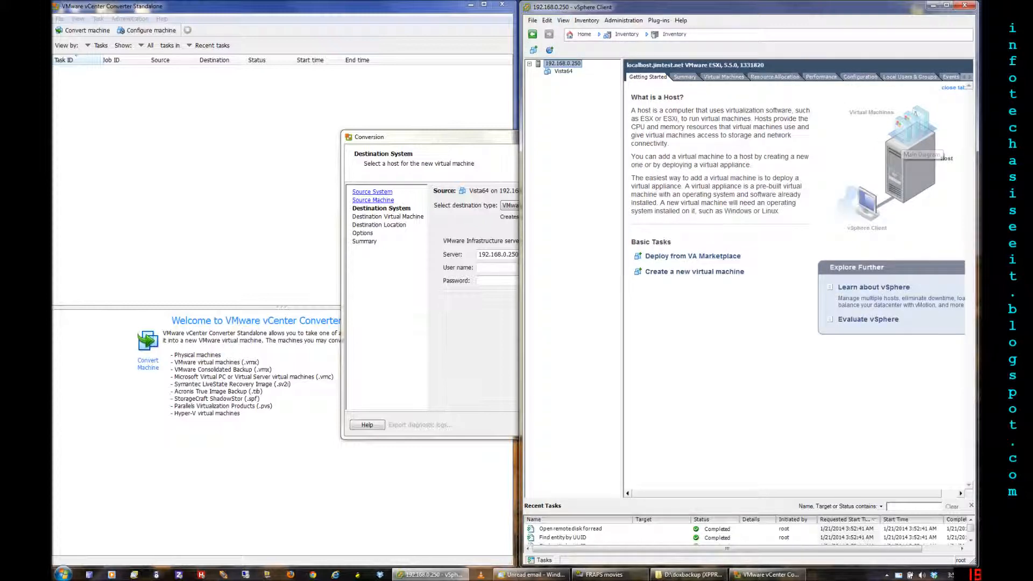
{"action": "left_click", "coordinate": [860, 77]}
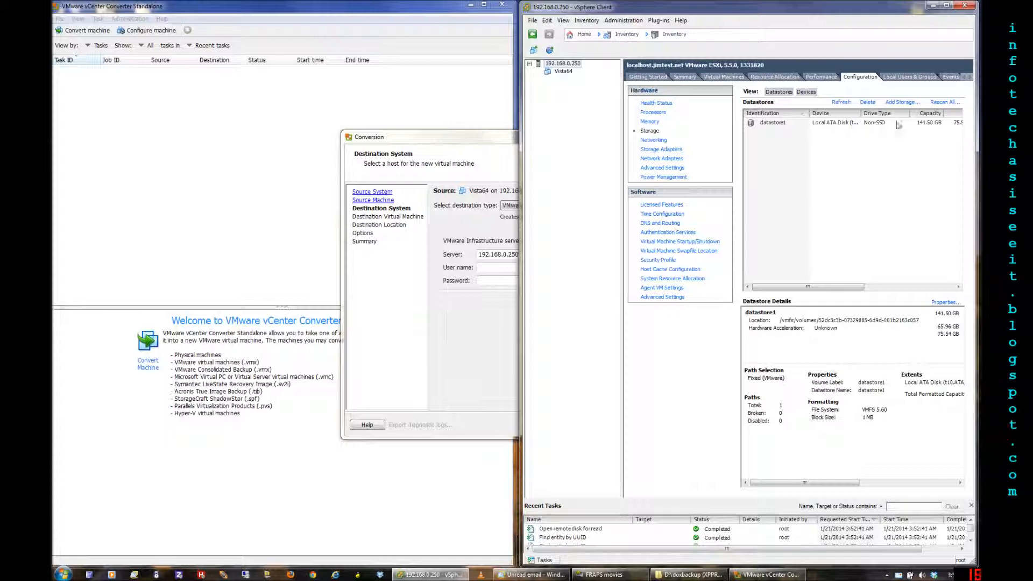
{"action": "right_click", "coordinate": [775, 125]}
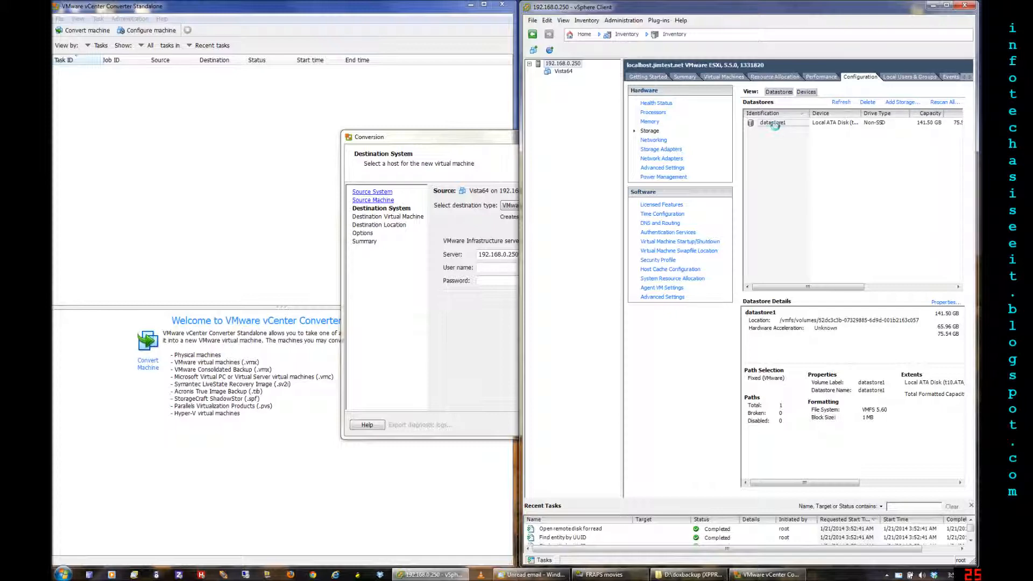
{"action": "left_click", "coordinate": [894, 103]}
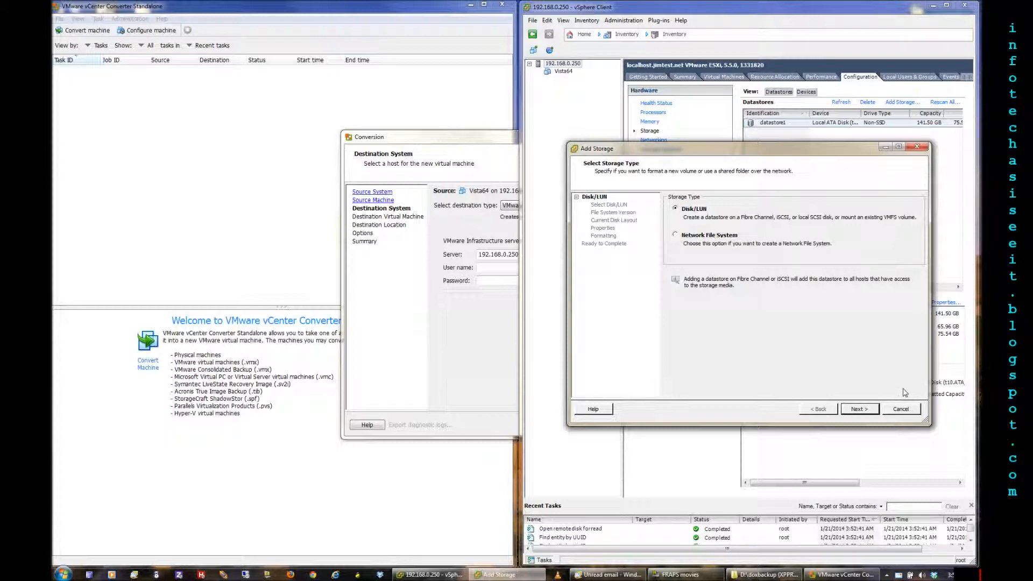
{"action": "left_click", "coordinate": [903, 409]}
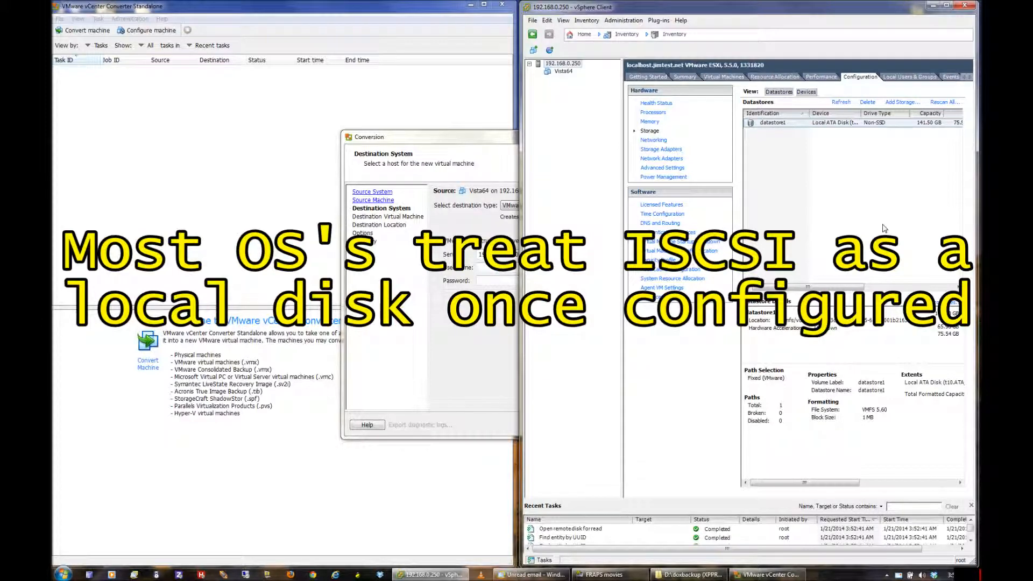
Step: Return to vCenter Converter and cancel the Vista64 conversion wizard
{"action": "left_click", "coordinate": [458, 142]}
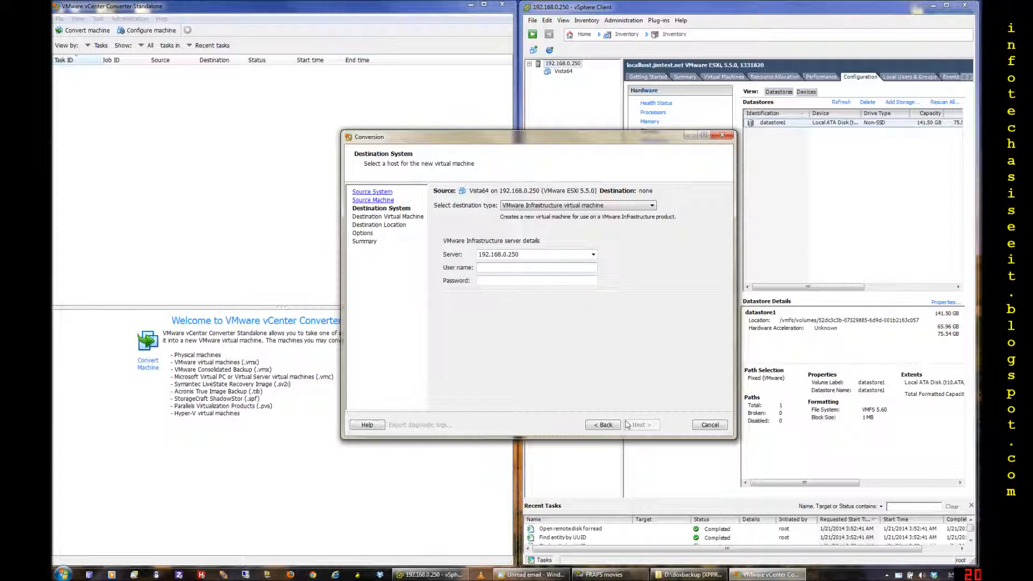
{"action": "left_click", "coordinate": [715, 429]}
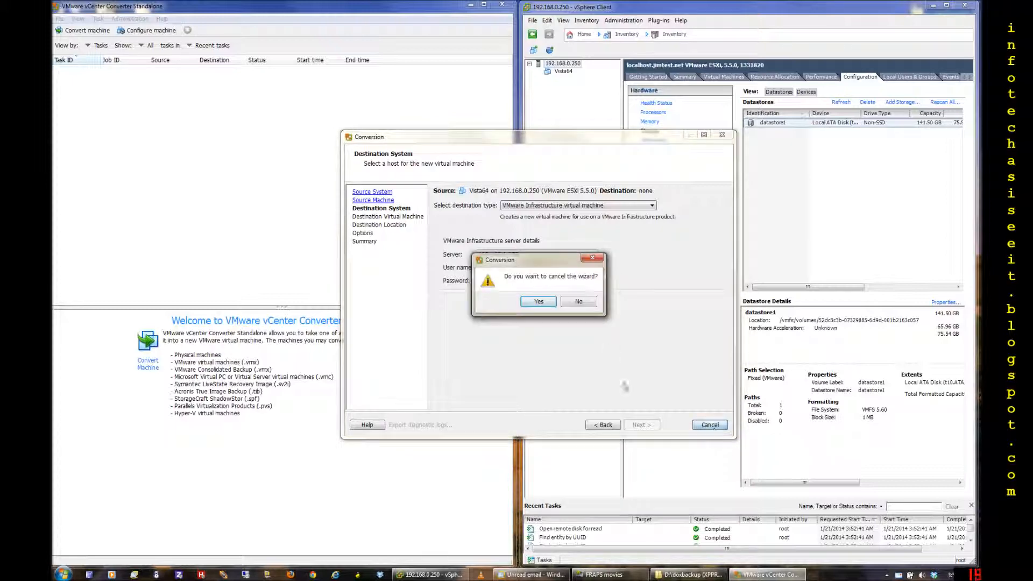
{"action": "left_click", "coordinate": [539, 303]}
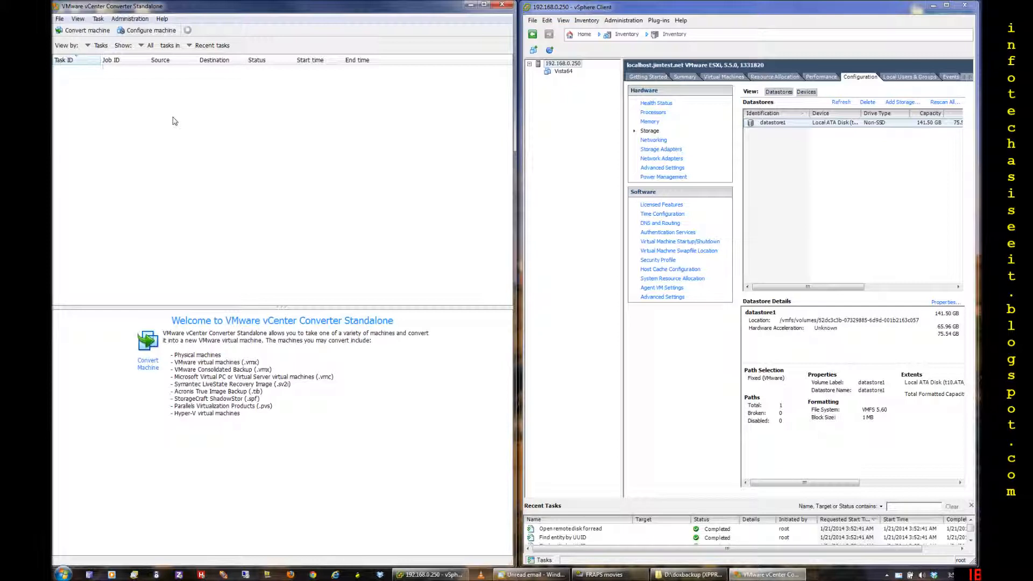
Step: Start a new conversion with a powered-on machine as source type and choose a remote machine
{"action": "left_click", "coordinate": [89, 34]}
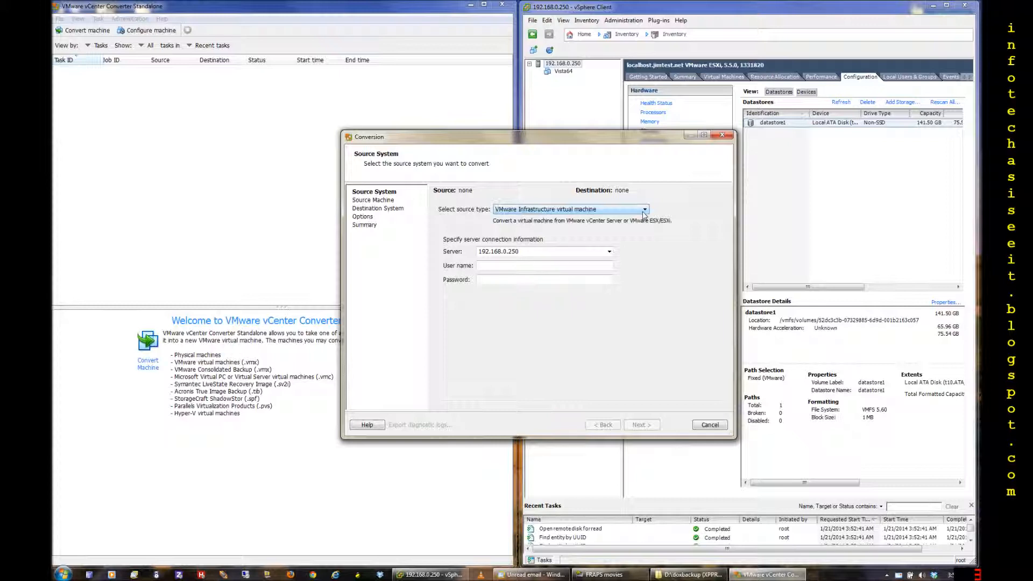
{"action": "left_click", "coordinate": [644, 212]}
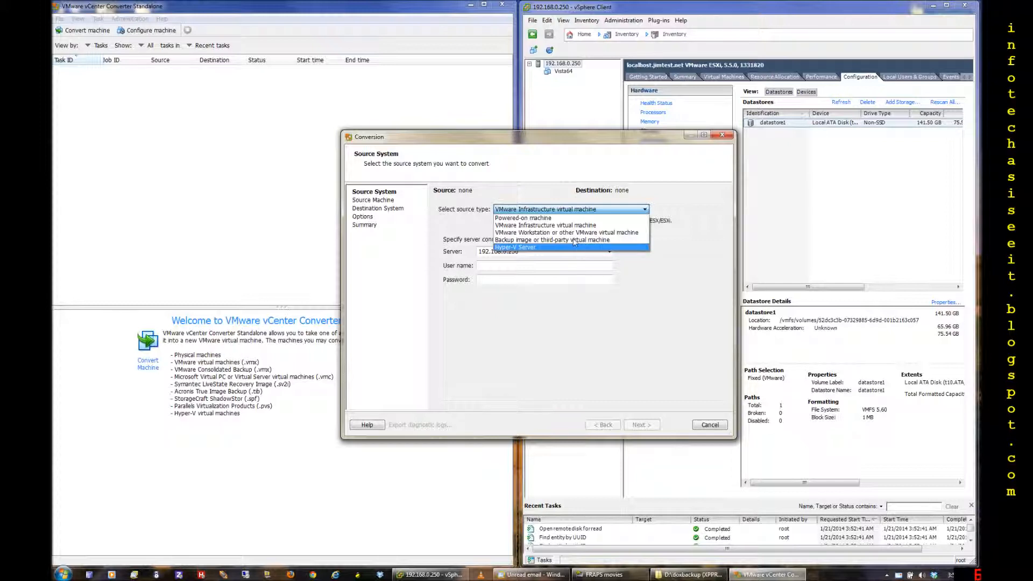
{"action": "left_click", "coordinate": [572, 218]}
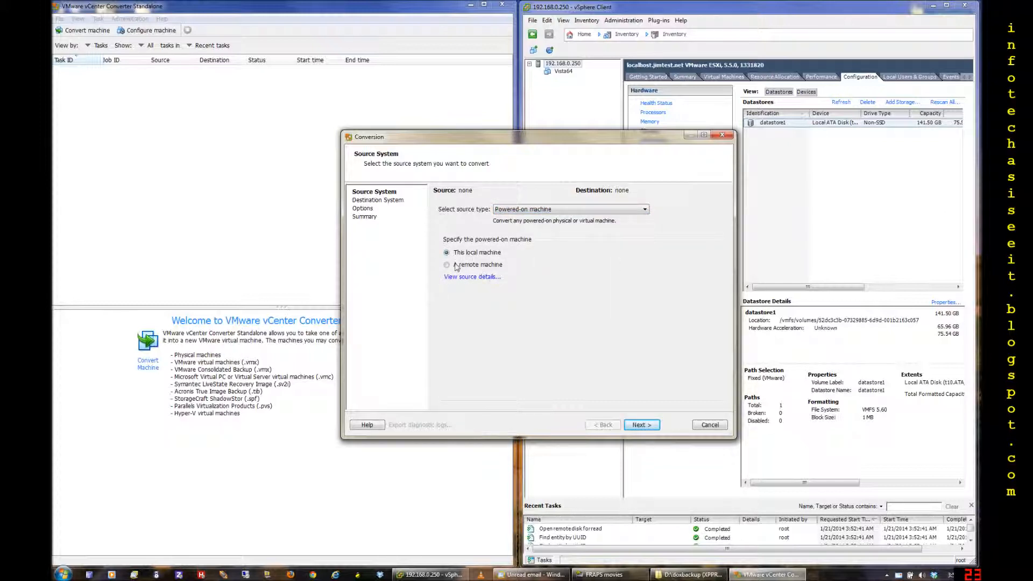
{"action": "left_click", "coordinate": [447, 265]}
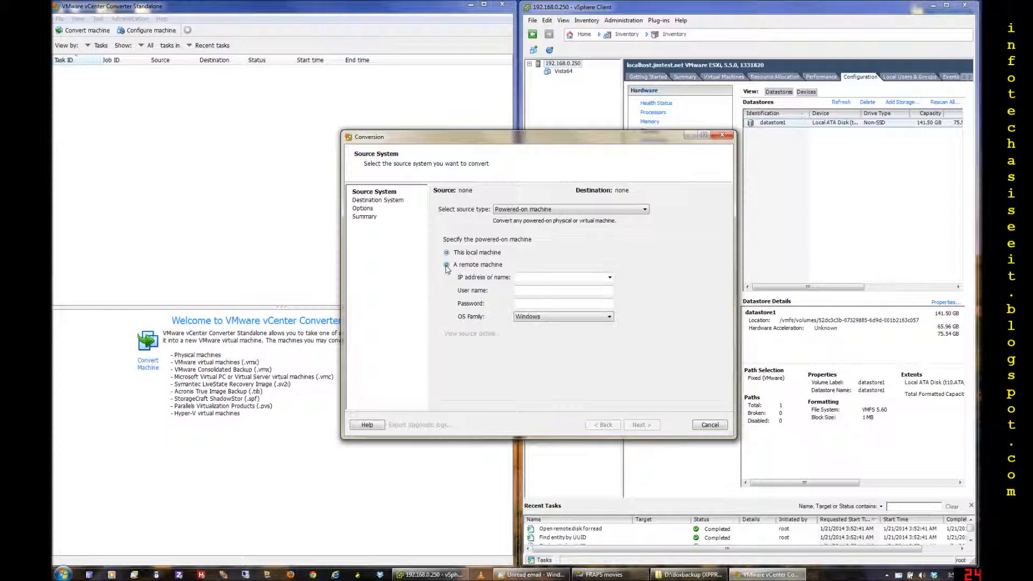
Step: Specify the remote source as 192.168.3.203 with user name root, the account password and OS family Linux
{"action": "left_click", "coordinate": [607, 277]}
{"action": "type", "text": "192.168.3.203"}
{"action": "key", "text": "Tab"}
{"action": "type", "text": "root"}
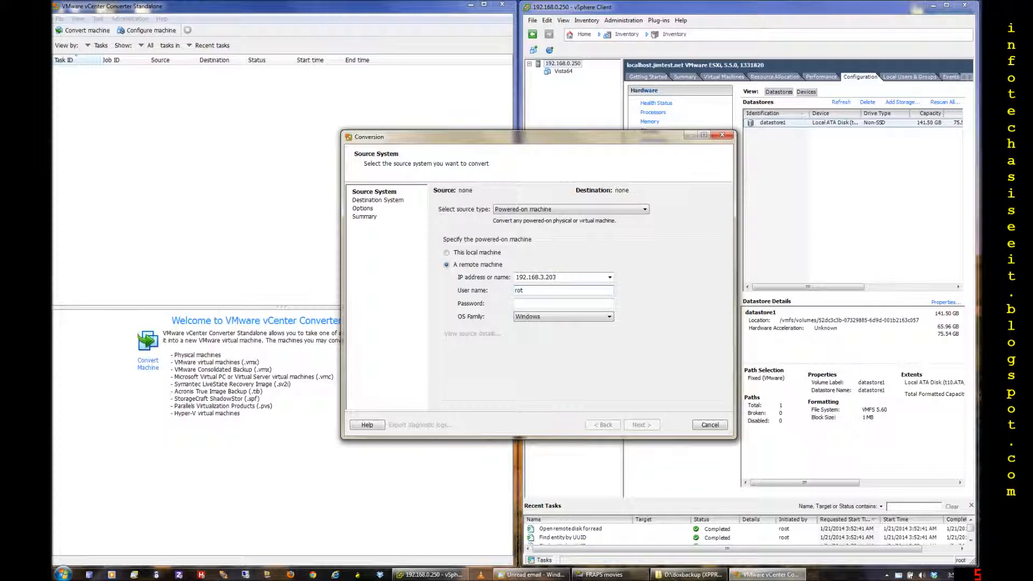
{"action": "key", "text": "Tab"}
{"action": "type", "text": "••"}
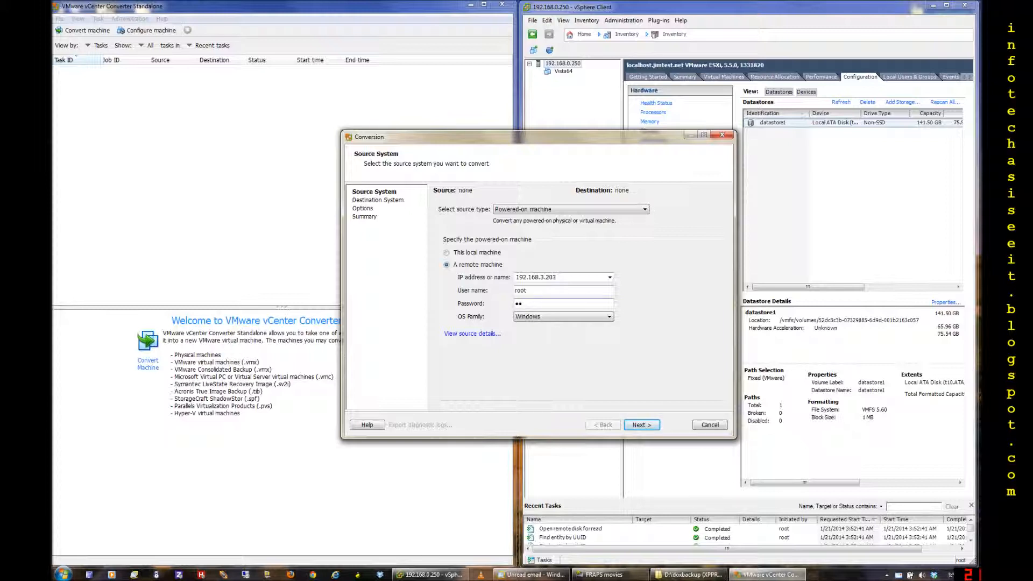
{"action": "type", "text": "••"}
{"action": "left_click", "coordinate": [609, 317]}
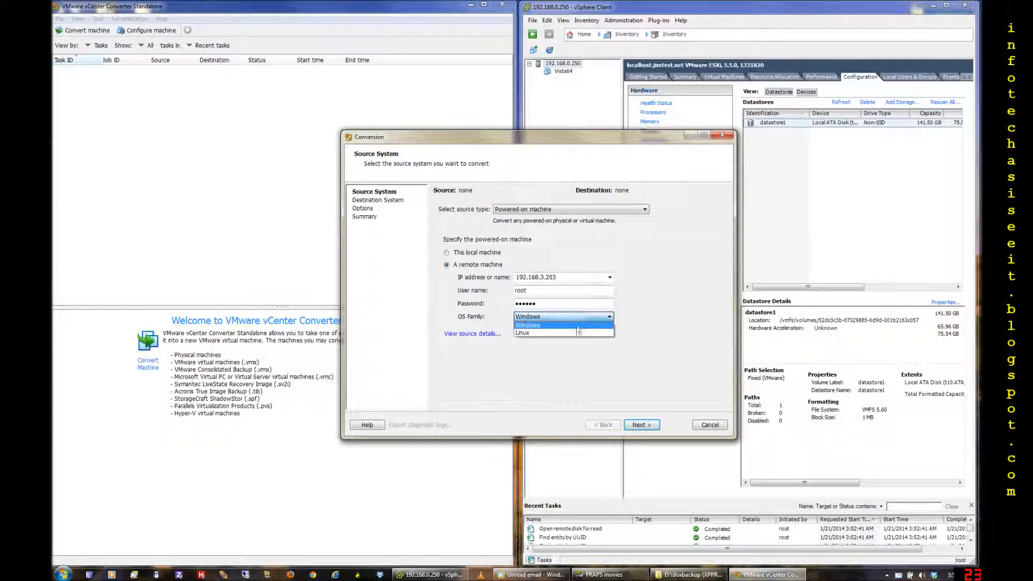
{"action": "left_click", "coordinate": [565, 334]}
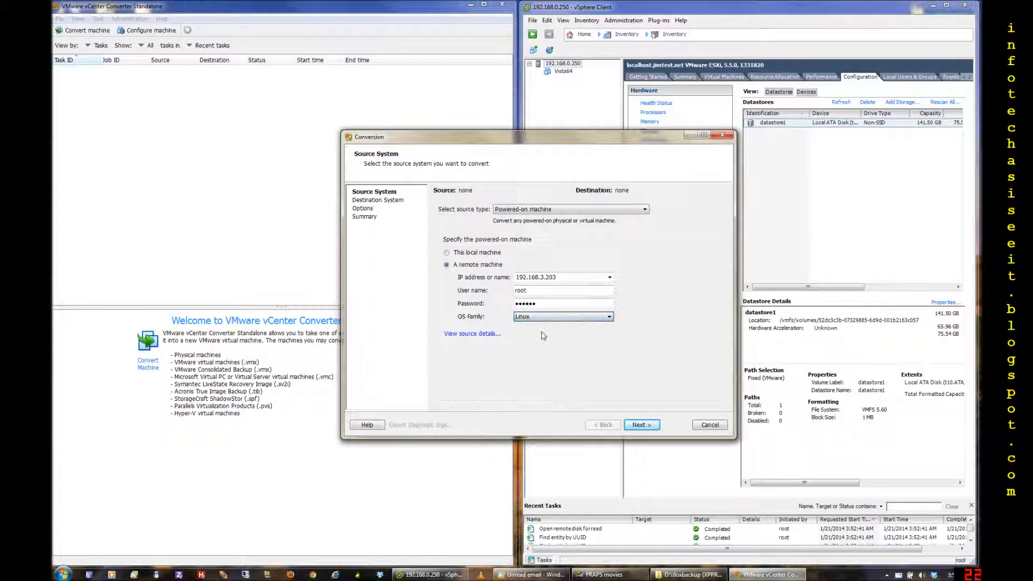
Step: View the source machine's details, accepting the remote host's thumbprint, and close them after reading
{"action": "left_click", "coordinate": [466, 334]}
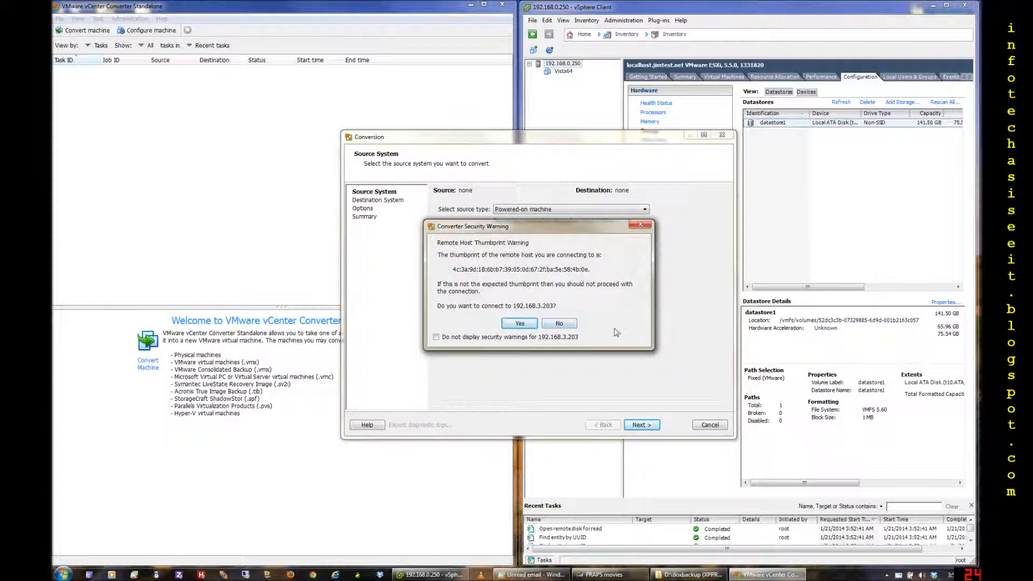
{"action": "left_click", "coordinate": [519, 324]}
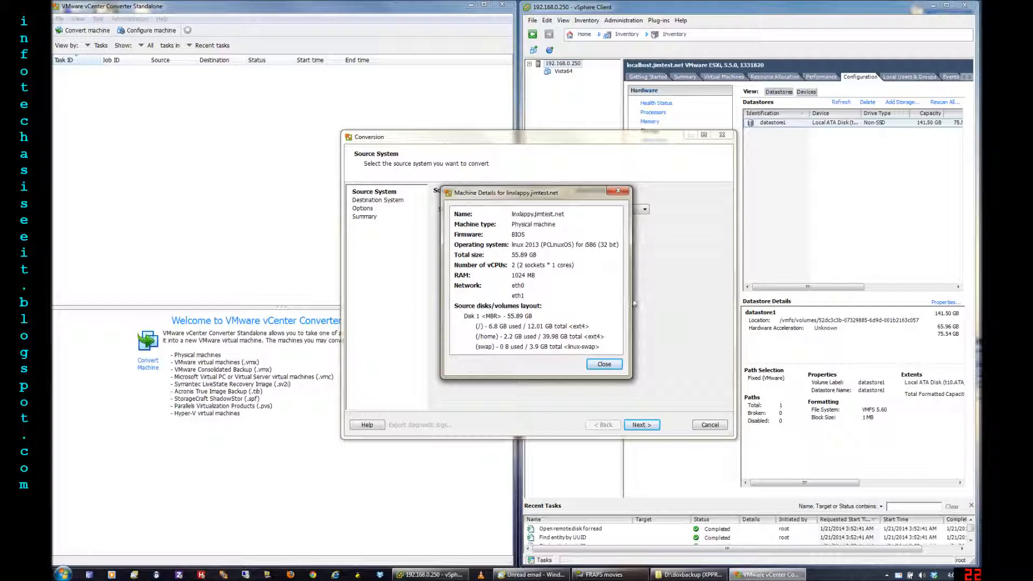
{"action": "left_click", "coordinate": [611, 365]}
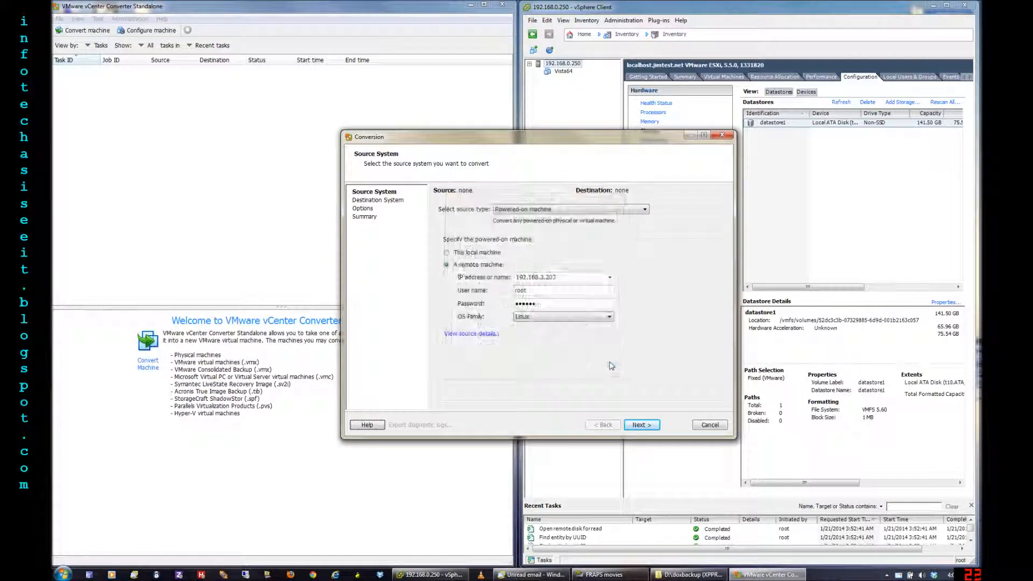
Step: Connect to destination server 192.168.0.250 with user name root and the account password
{"action": "left_click", "coordinate": [655, 426]}
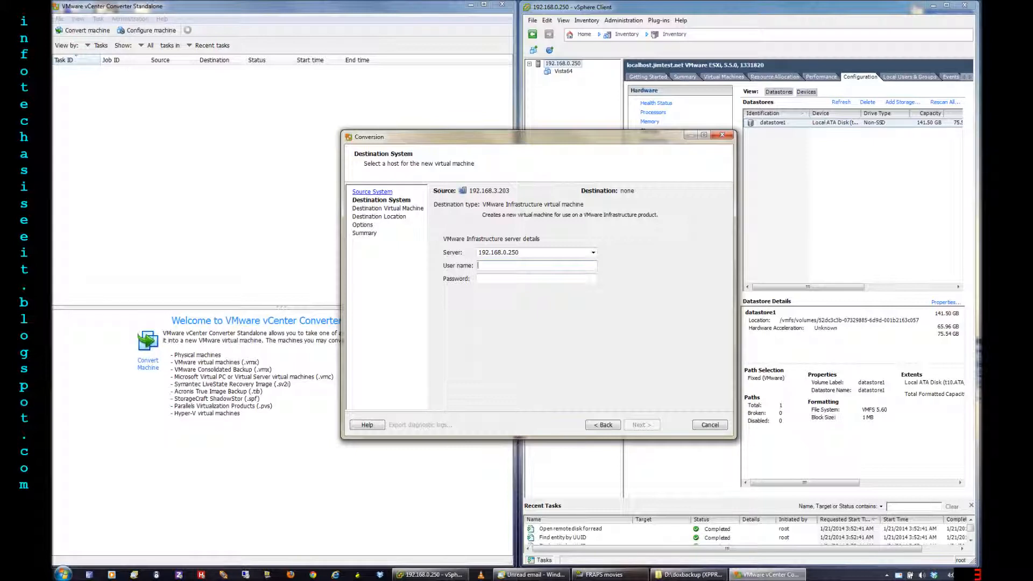
{"action": "type", "text": "root"}
{"action": "key", "text": "Tab"}
{"action": "type", "text": "••••"}
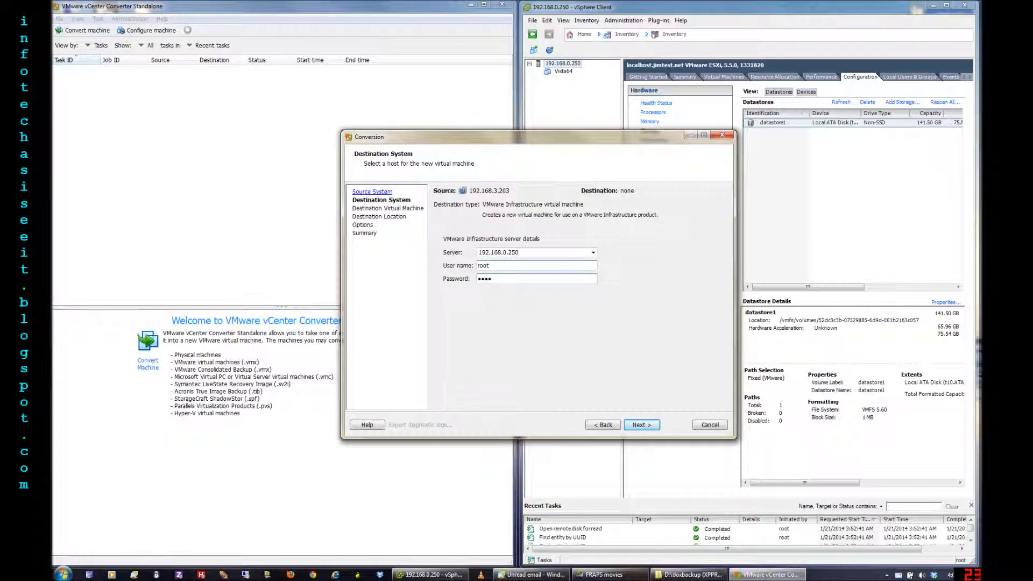
{"action": "type", "text": "•••"}
{"action": "left_click", "coordinate": [640, 425]}
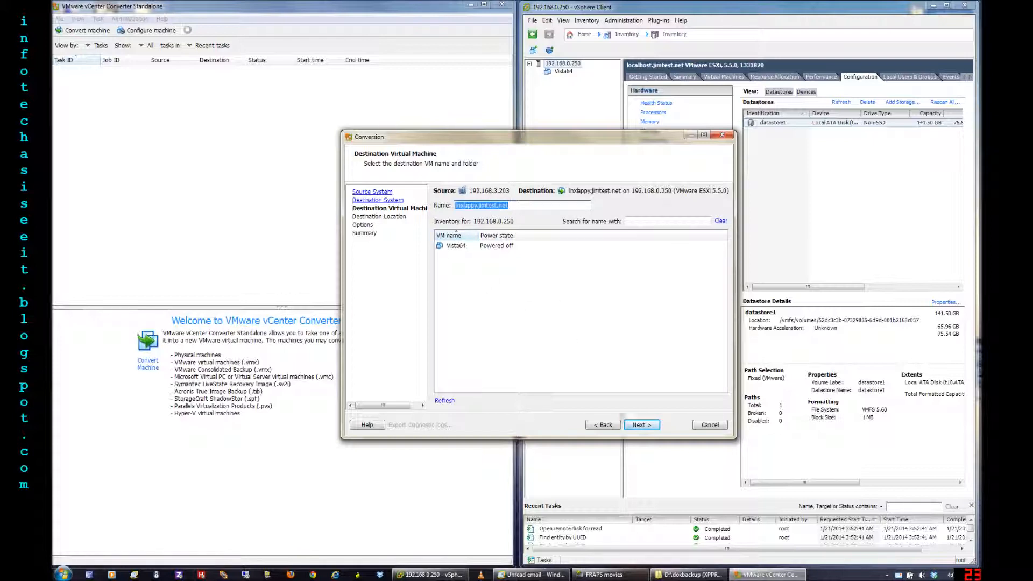
Step: Keep the proposed VM name and datastore1 location, and set the /home volume's destination size to Min size (2.42 GB)
{"action": "left_click", "coordinate": [642, 425]}
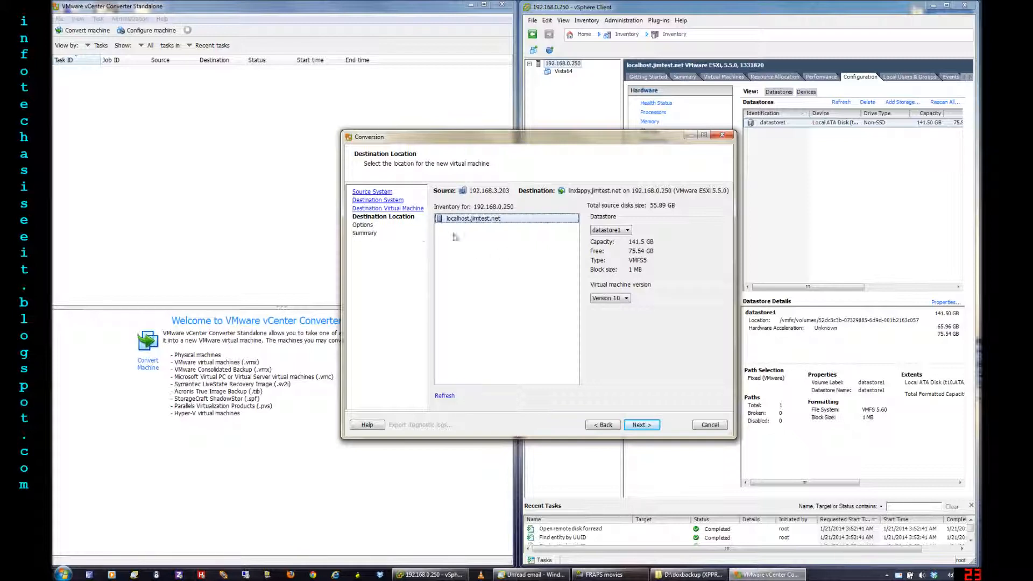
{"action": "left_click", "coordinate": [644, 425]}
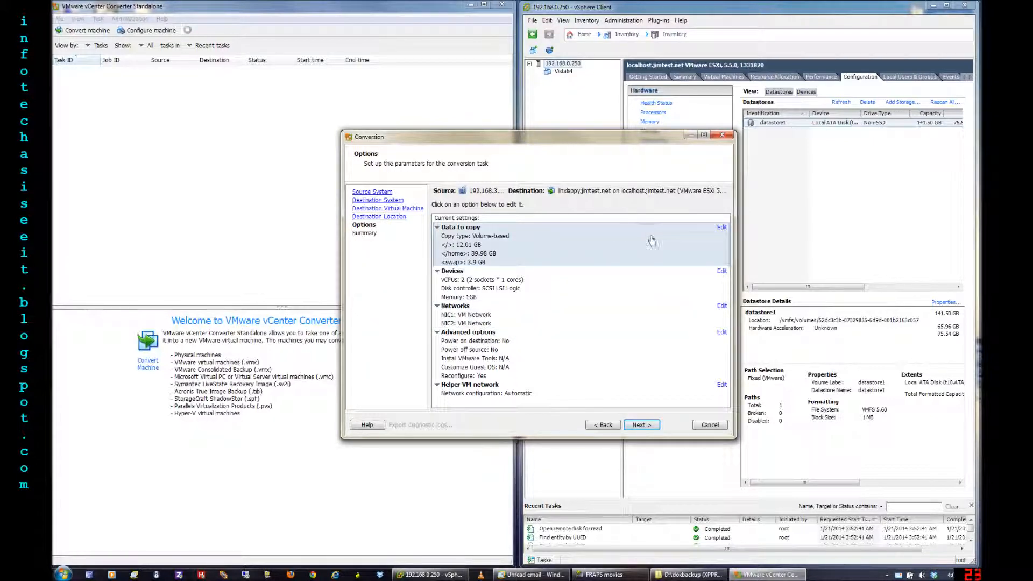
{"action": "left_click", "coordinate": [721, 228]}
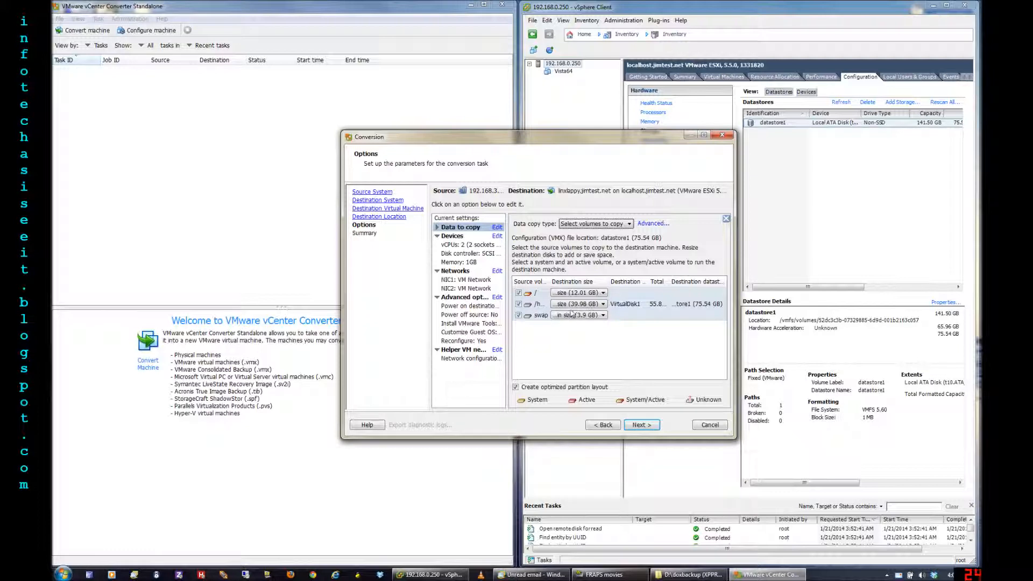
{"action": "left_click", "coordinate": [604, 304]}
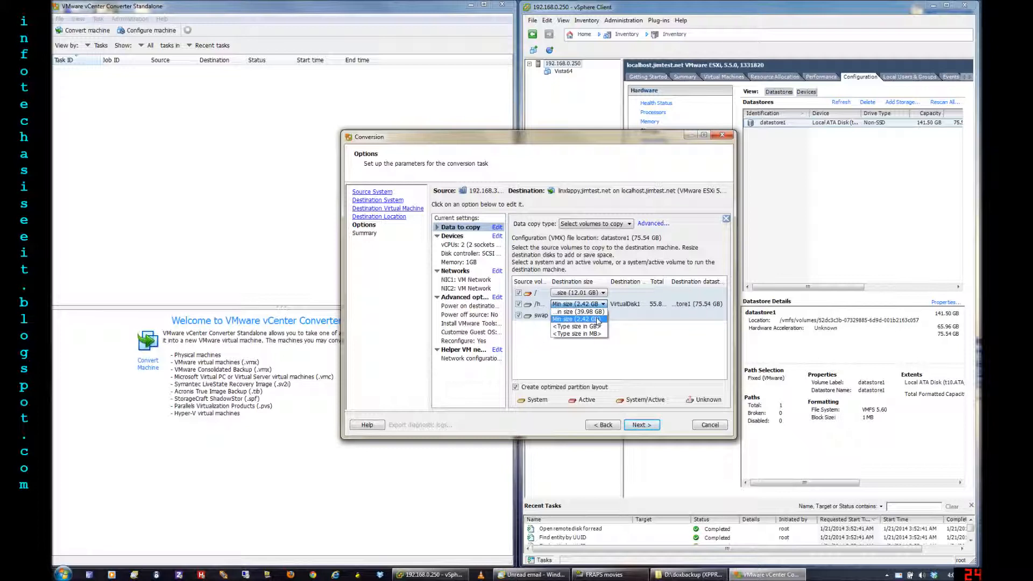
{"action": "left_click", "coordinate": [597, 320]}
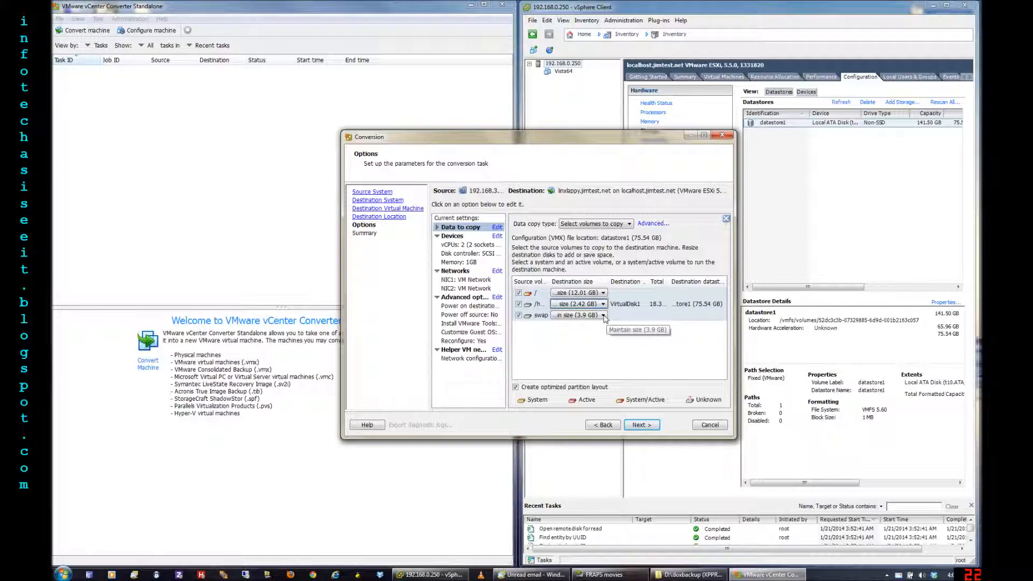
Step: Examine the destination size choices for the swap and root volumes without changing either size
{"action": "left_click", "coordinate": [603, 315]}
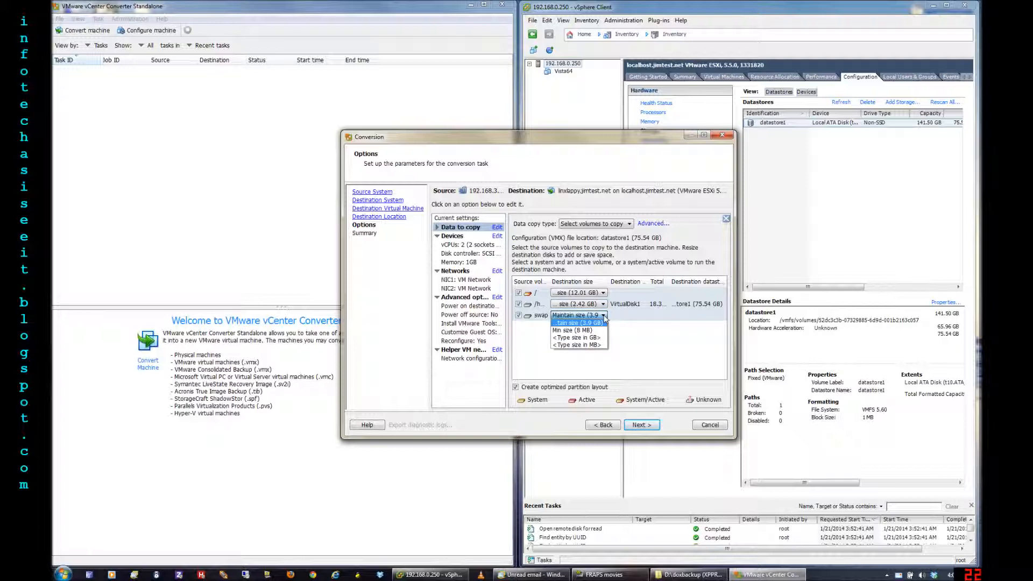
{"action": "left_click", "coordinate": [603, 317]}
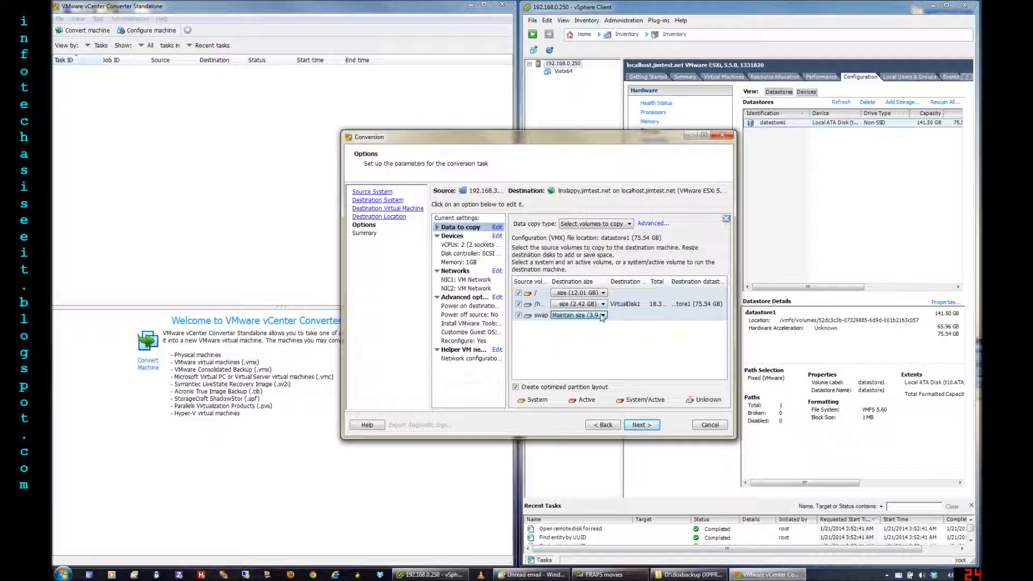
{"action": "left_click", "coordinate": [603, 316]}
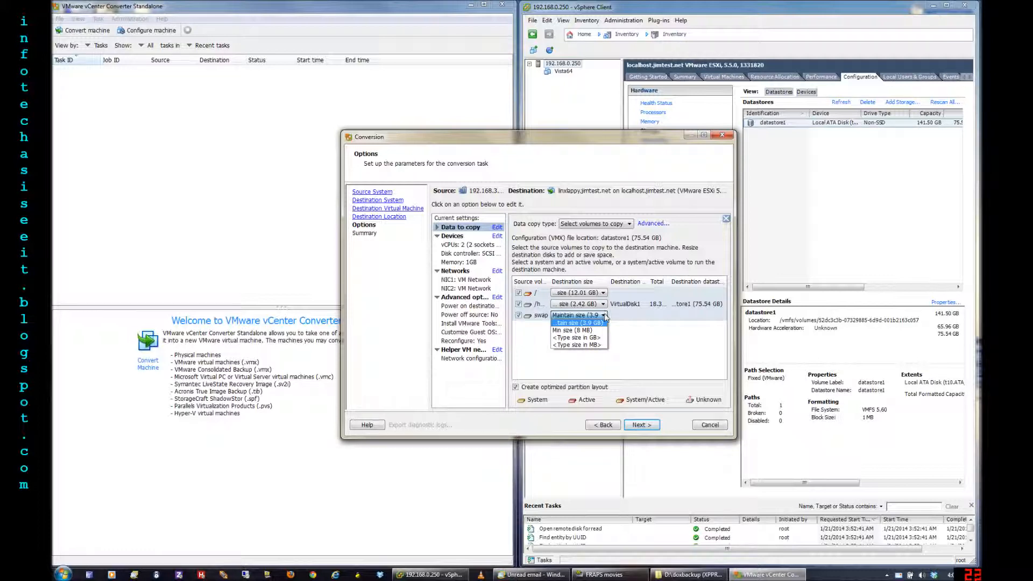
{"action": "left_click", "coordinate": [604, 316]}
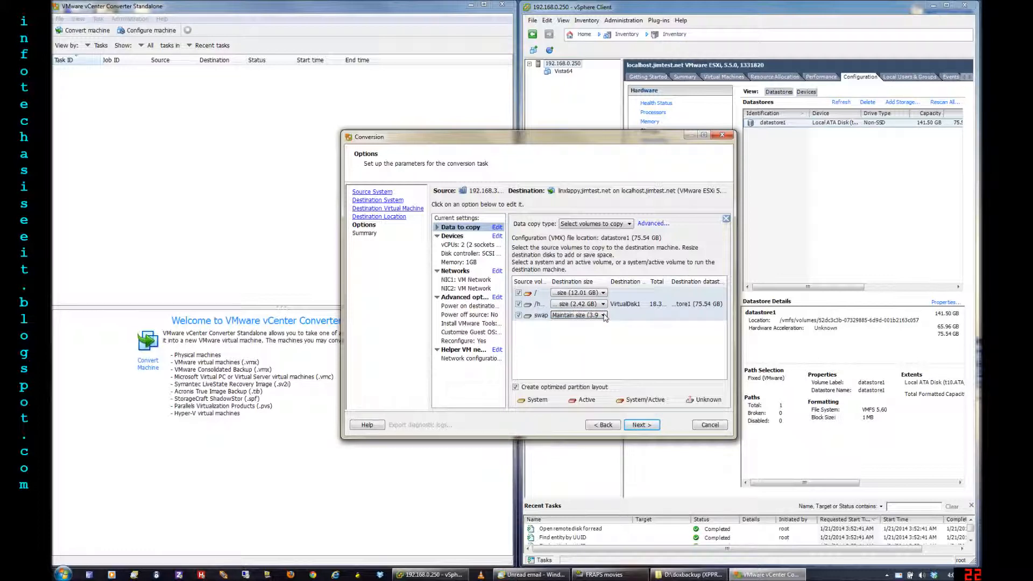
{"action": "left_click", "coordinate": [603, 294]}
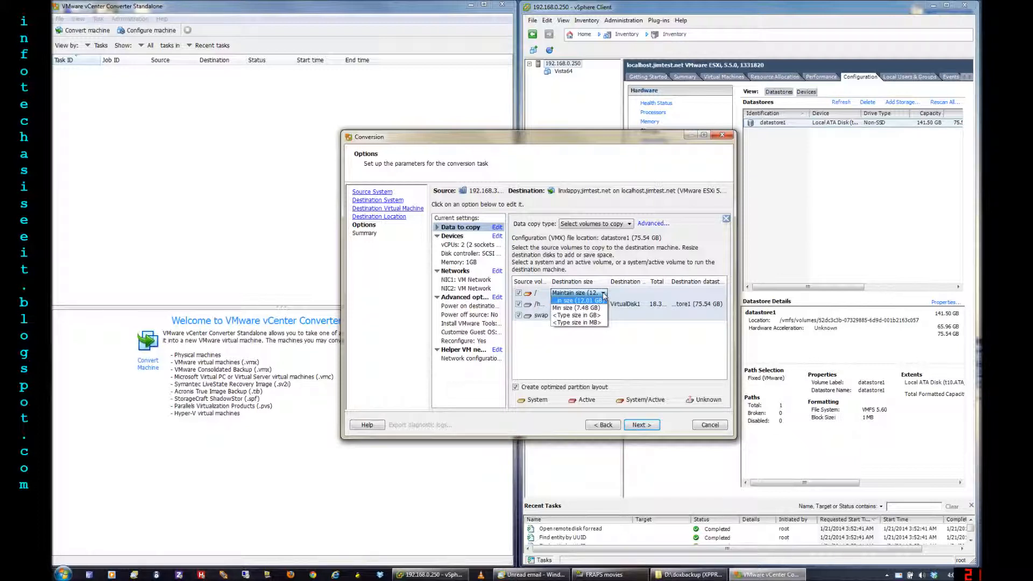
{"action": "left_click", "coordinate": [603, 294]}
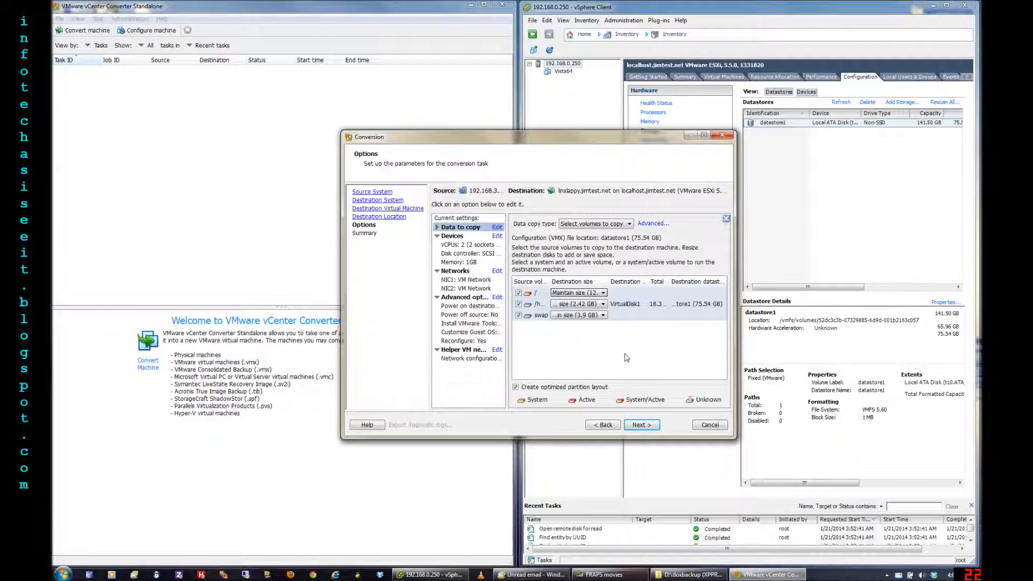
{"action": "left_click", "coordinate": [591, 356]}
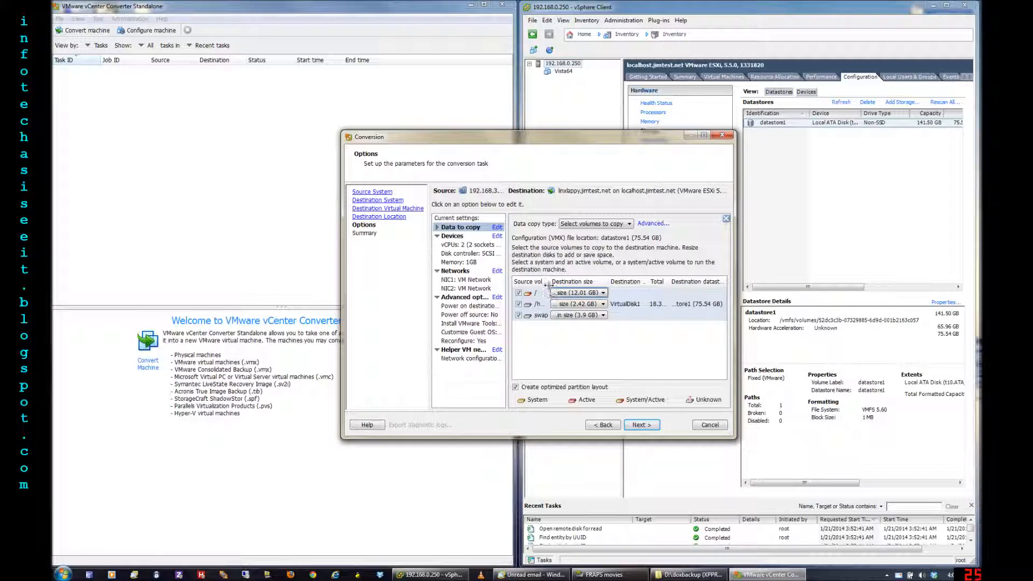
Step: Examine the conversion's network, advanced, helper VM network and device memory options without changing them
{"action": "left_click", "coordinate": [472, 281]}
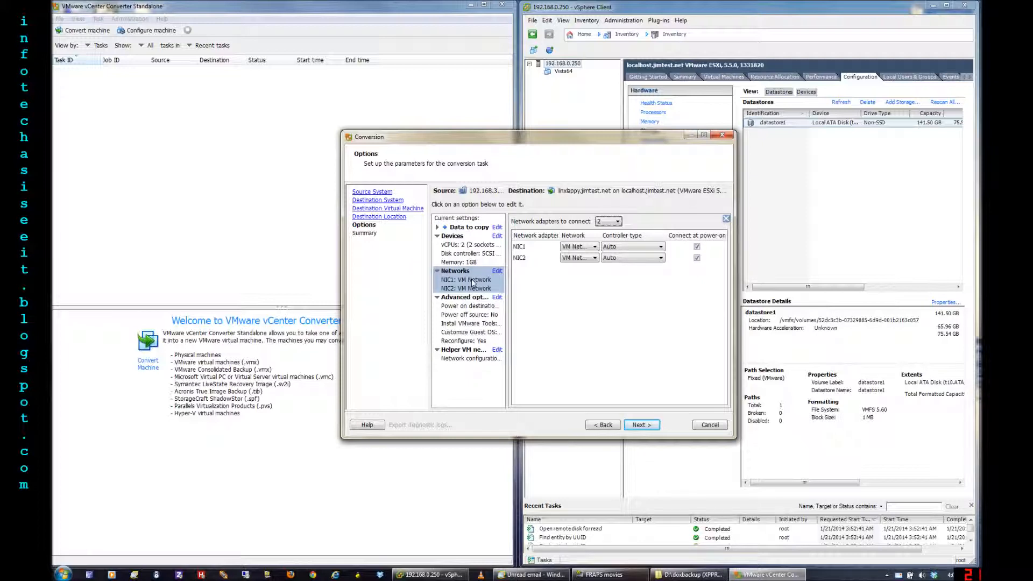
{"action": "left_click", "coordinate": [467, 317]}
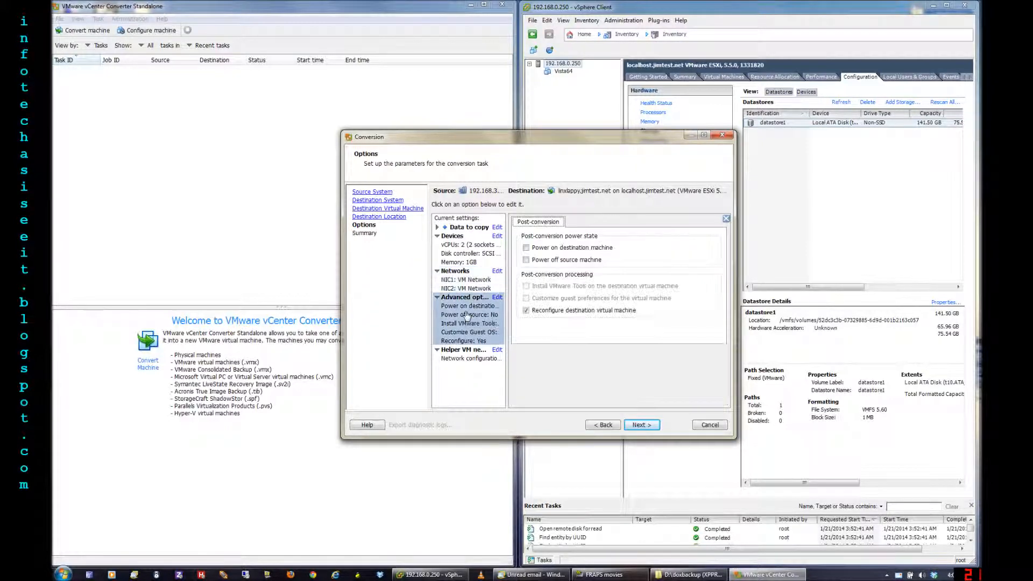
{"action": "left_click", "coordinate": [459, 357]}
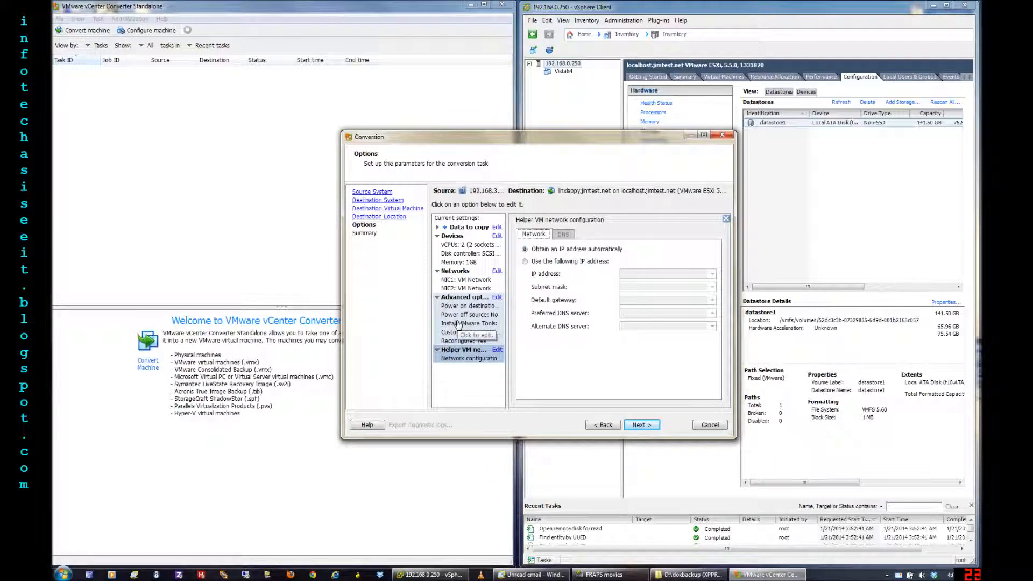
{"action": "left_click", "coordinate": [457, 325]}
{"action": "left_click", "coordinate": [460, 280]}
{"action": "left_click", "coordinate": [462, 237]}
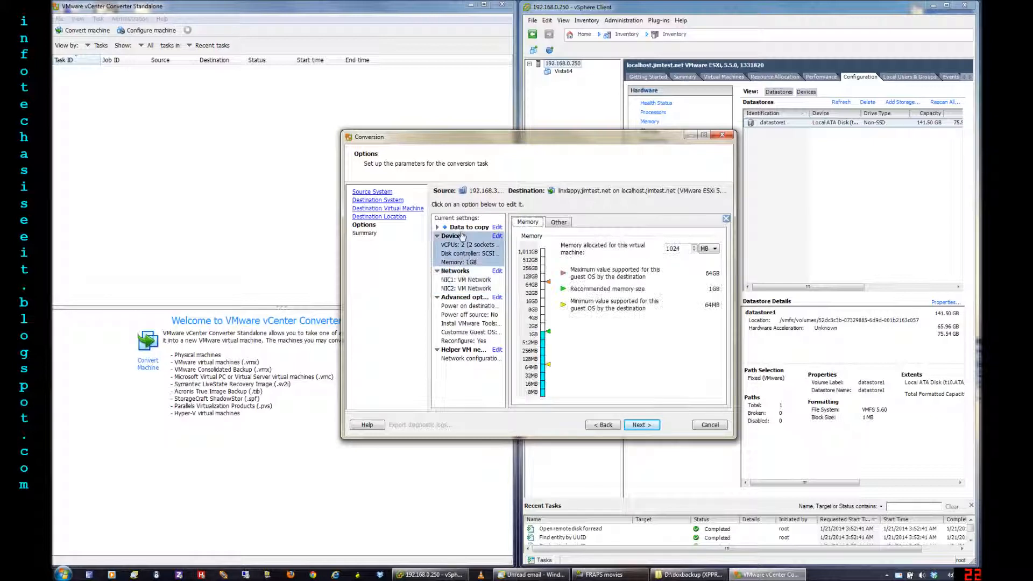
{"action": "left_click", "coordinate": [462, 271]}
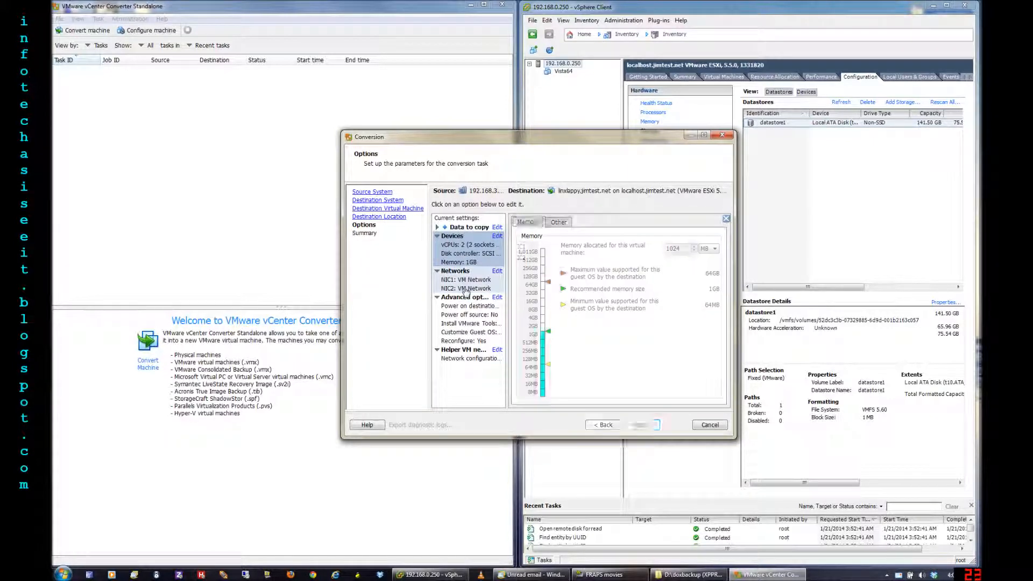
{"action": "left_click", "coordinate": [468, 317]}
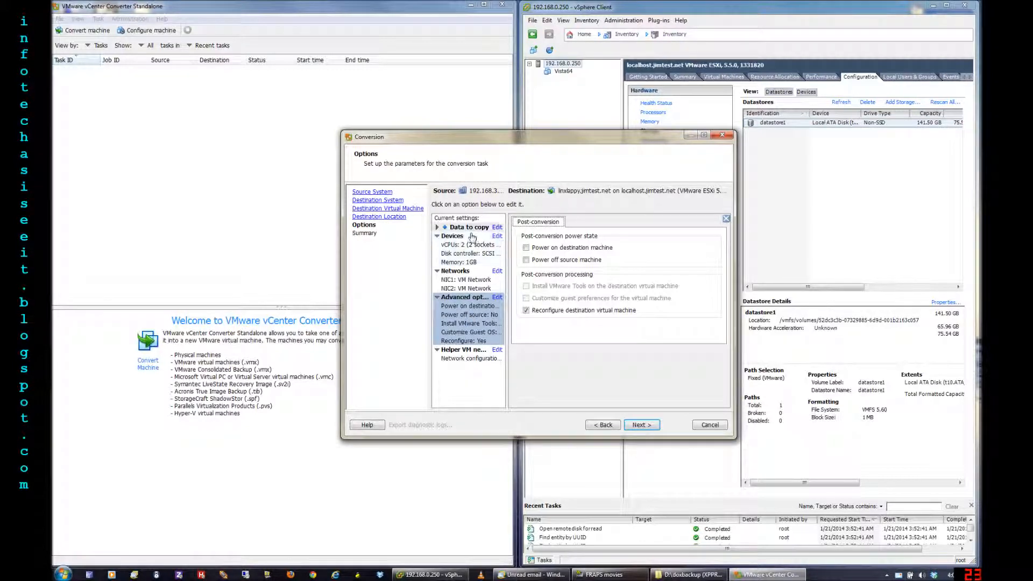
Step: Go back from the conversion summary to the destination location settings and set the virtual machine version to Version 8
{"action": "left_click", "coordinate": [642, 425]}
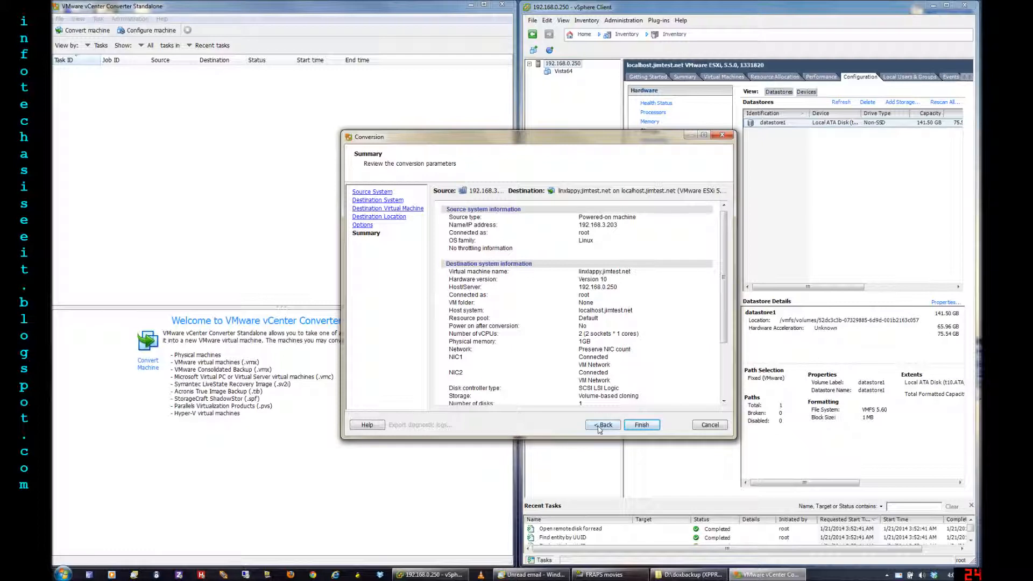
{"action": "left_click", "coordinate": [391, 210]}
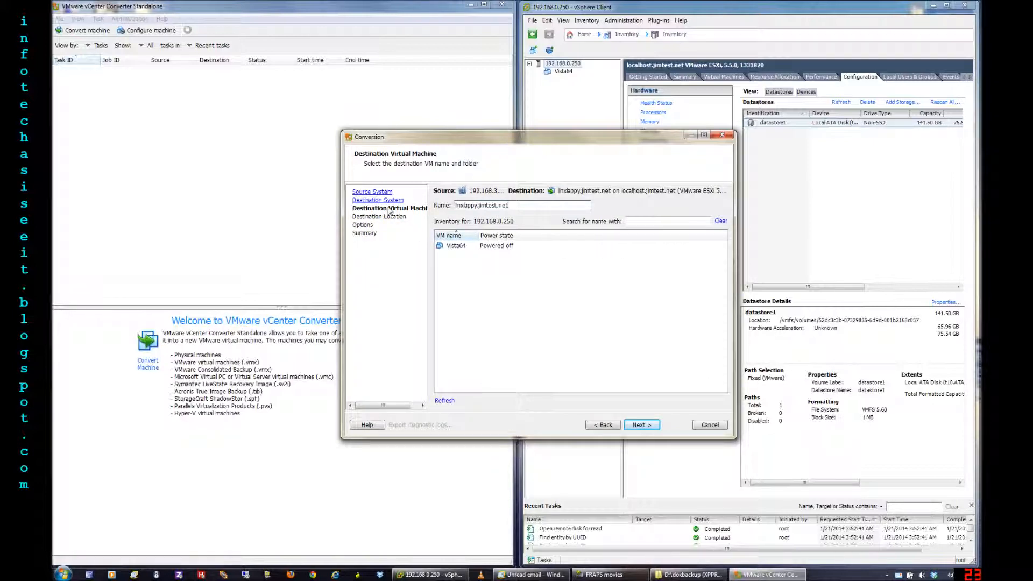
{"action": "left_click", "coordinate": [640, 425]}
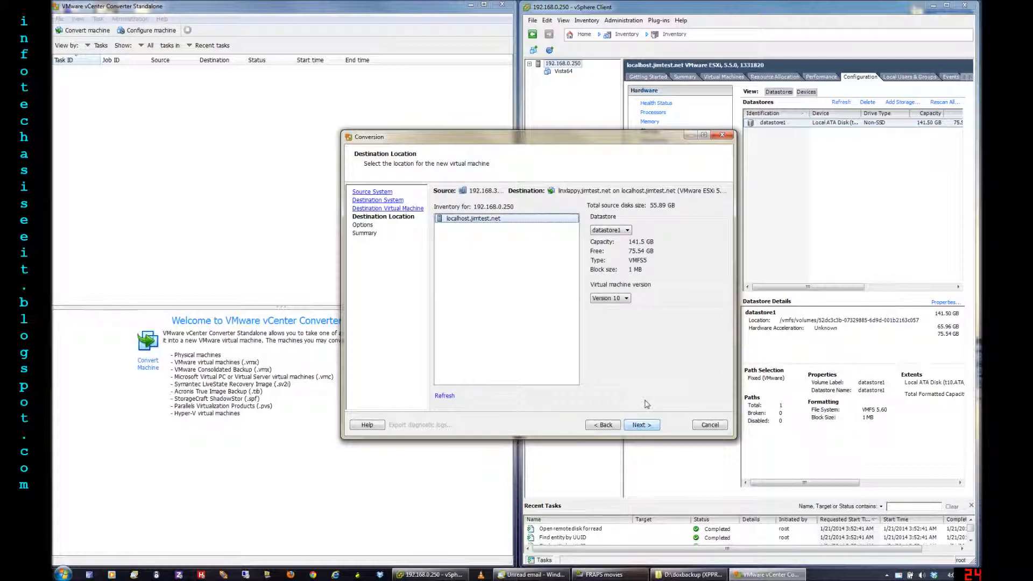
{"action": "left_click", "coordinate": [627, 299]}
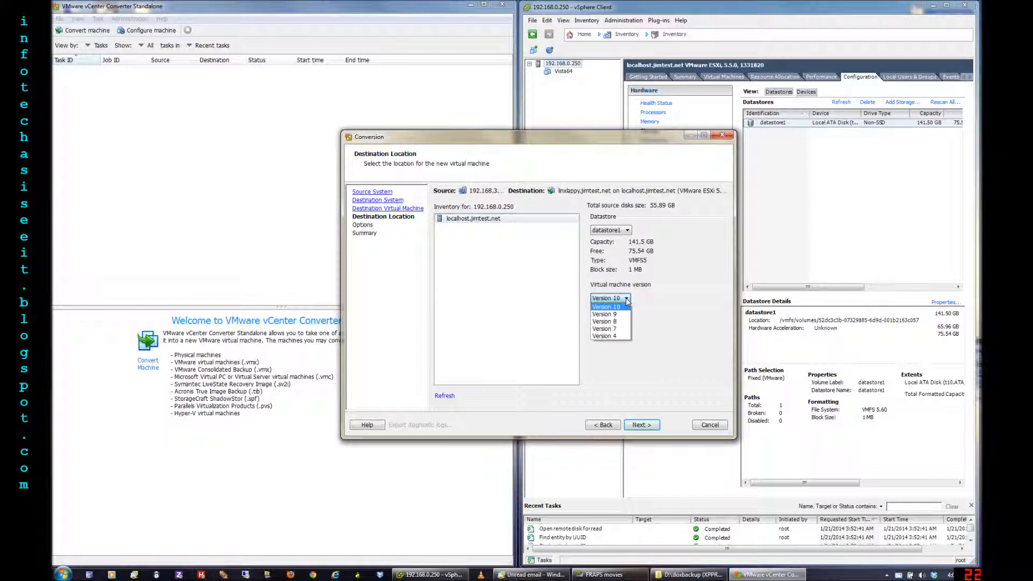
{"action": "left_click", "coordinate": [613, 322]}
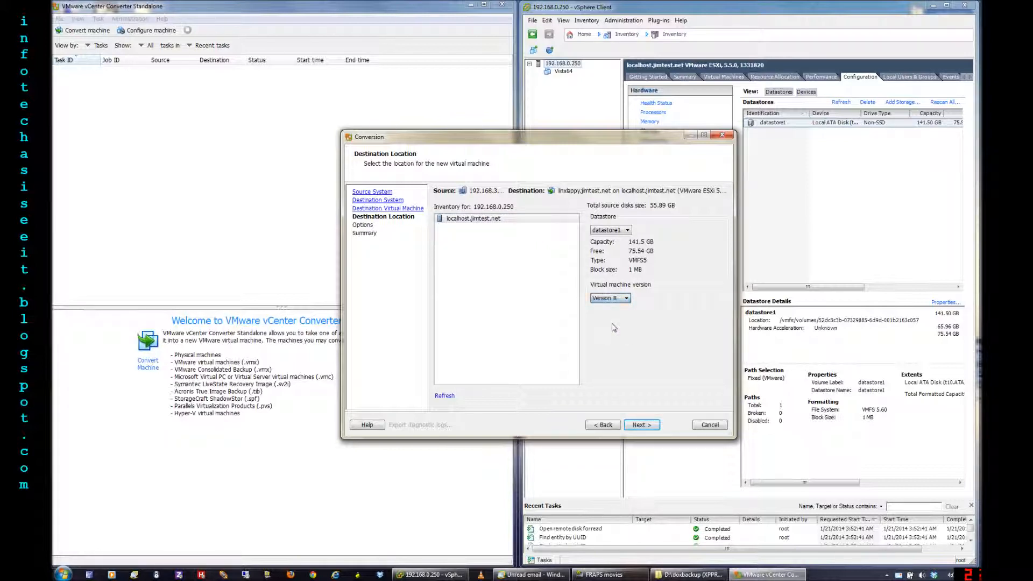
{"action": "left_click", "coordinate": [648, 425]}
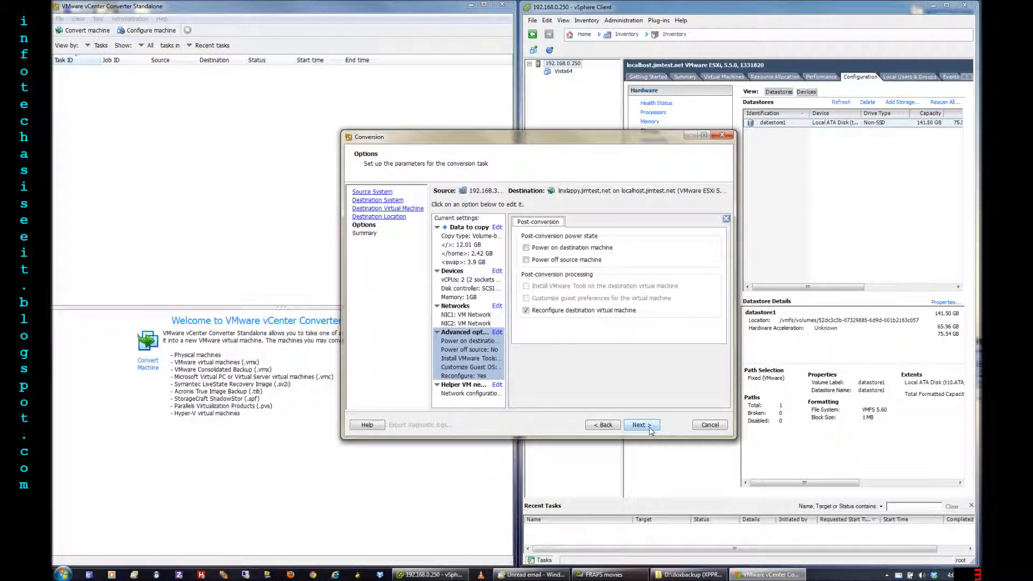
Step: Keep the remaining conversion options, review the full summary of parameters, and start the conversion task
{"action": "left_click", "coordinate": [643, 425]}
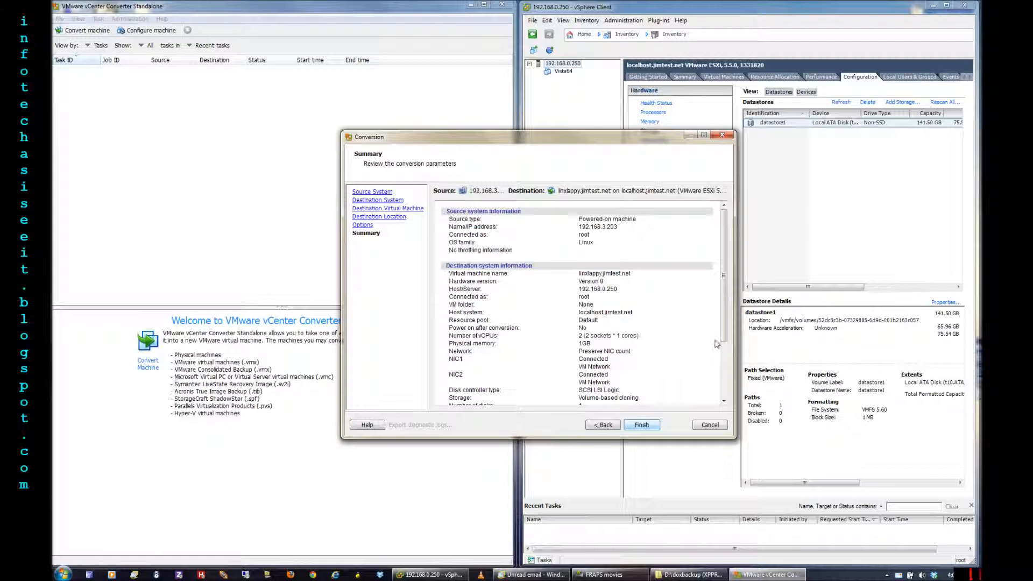
{"action": "left_click_drag", "start_coordinate": [723, 332], "coordinate": [714, 401]}
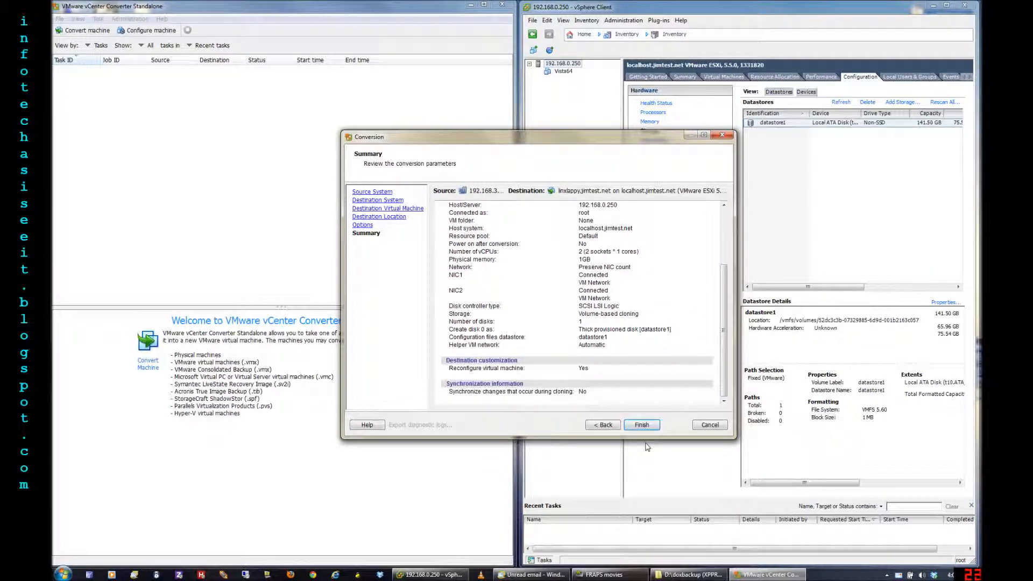
{"action": "left_click", "coordinate": [644, 425]}
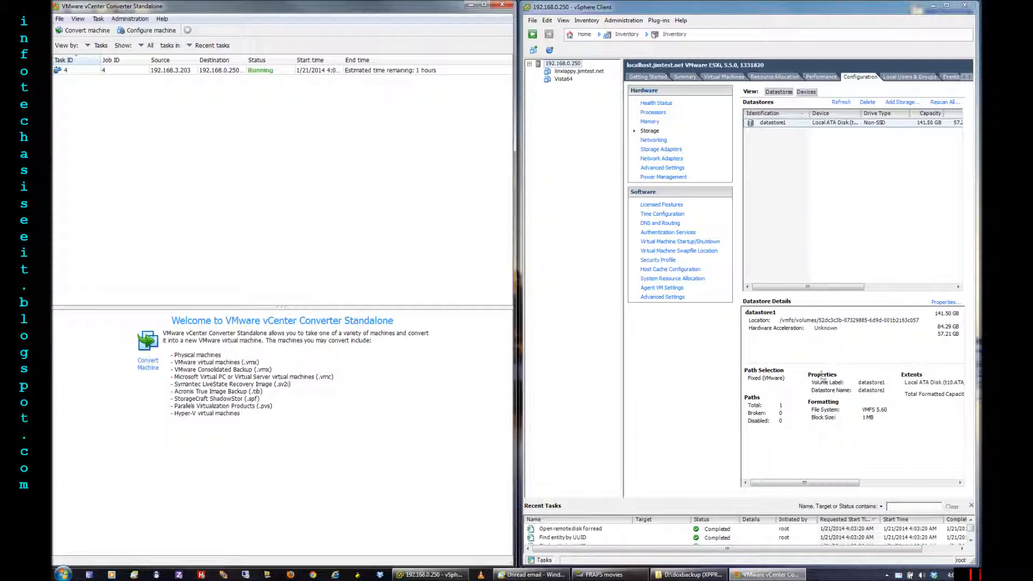
Step: View the new Linux virtual machine in the vSphere Client inventory and the conversion task in vCenter Converter Standalone
{"action": "left_click", "coordinate": [577, 71]}
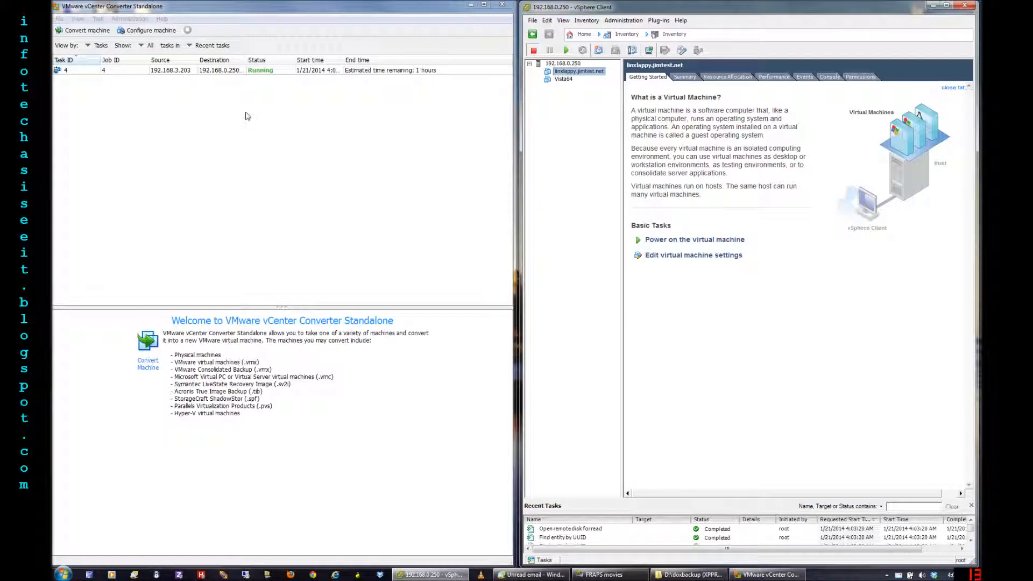
{"action": "left_click_drag", "start_coordinate": [277, 5], "coordinate": [389, 49]}
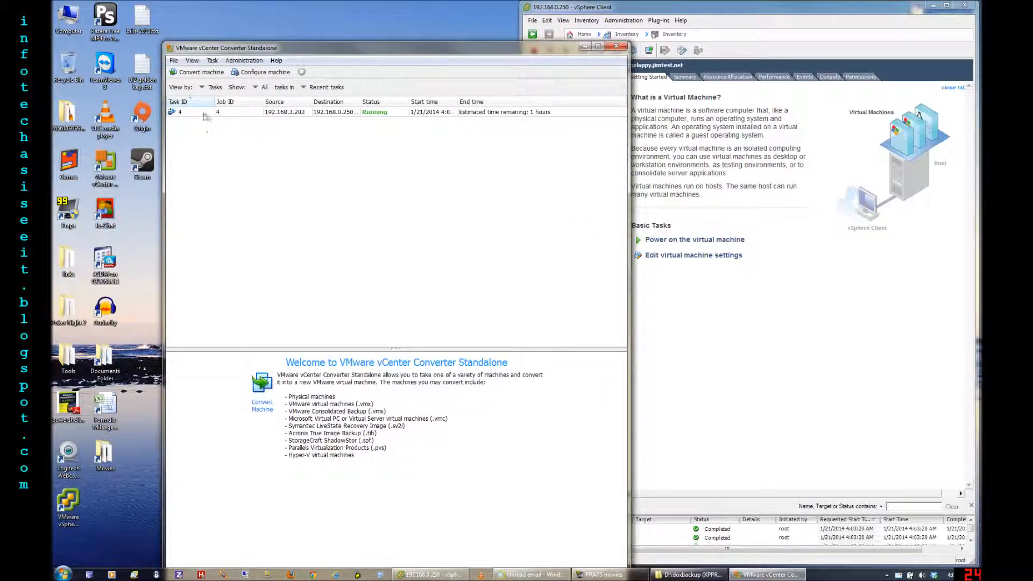
{"action": "left_click", "coordinate": [206, 114]}
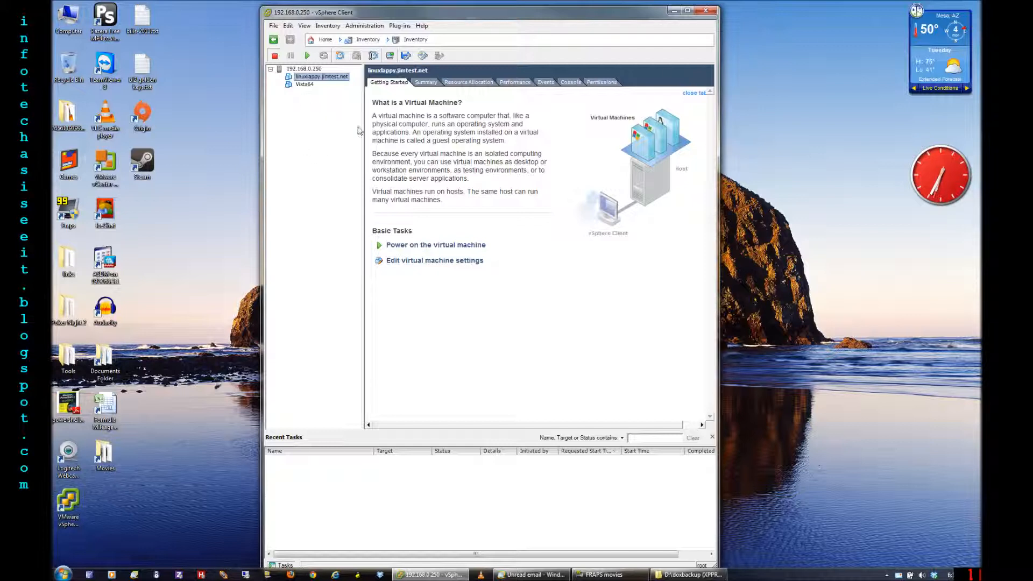
{"action": "left_click", "coordinate": [312, 84]}
{"action": "left_click", "coordinate": [314, 76]}
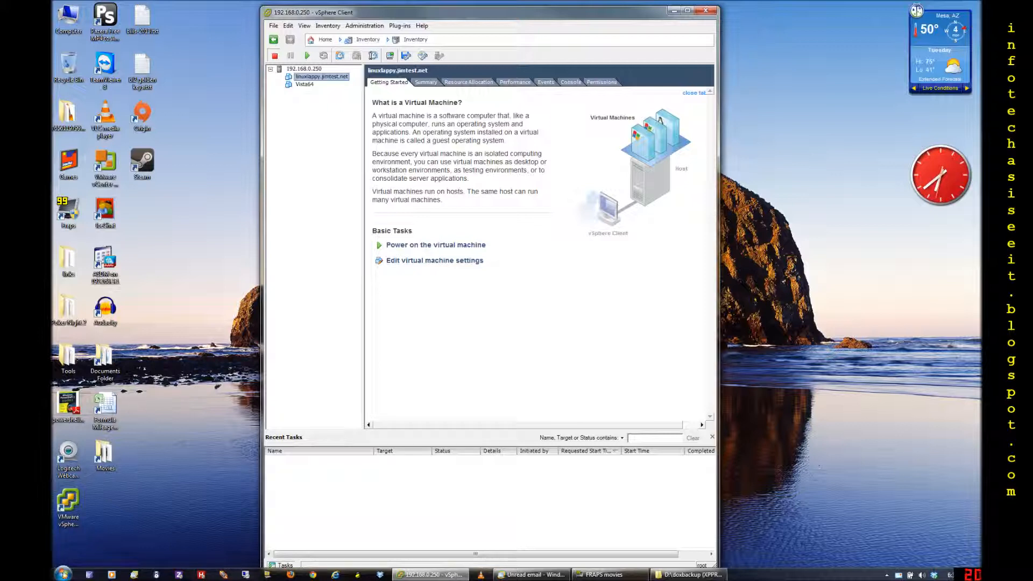
Step: Start the VMware vCenter Converter Standalone Client as administrator and log in to the local server
{"action": "left_click", "coordinate": [62, 574]}
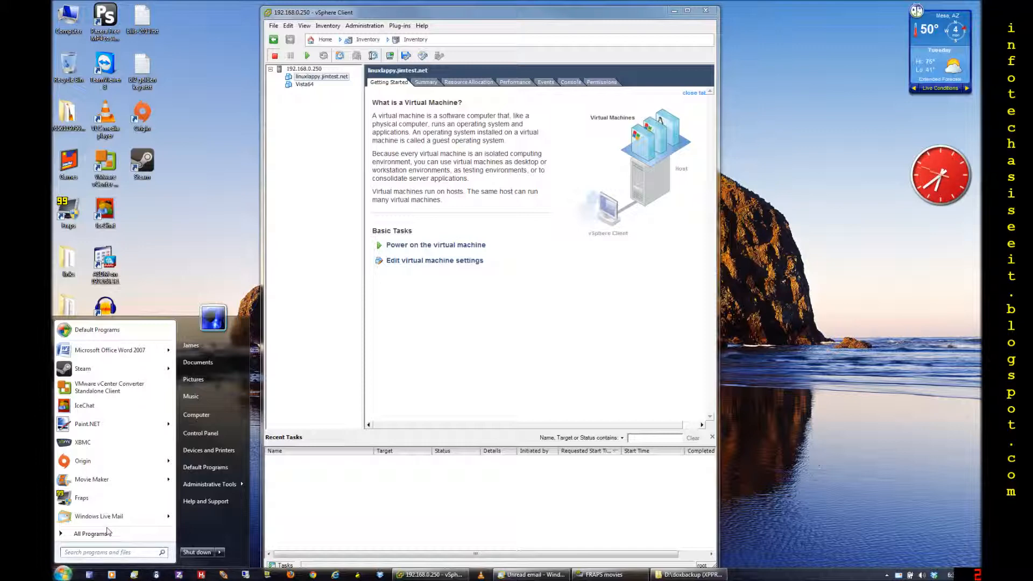
{"action": "right_click", "coordinate": [108, 394]}
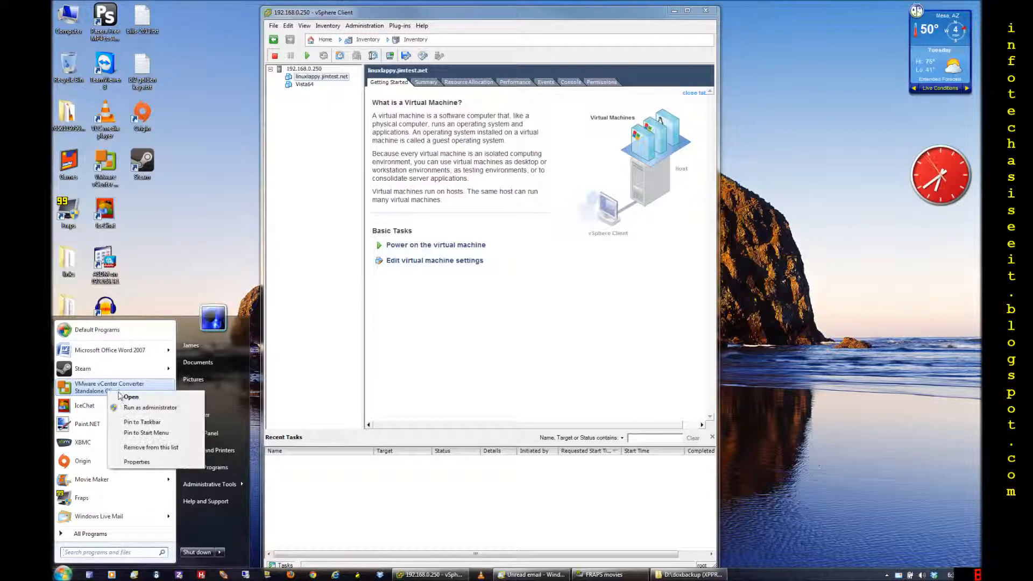
{"action": "left_click", "coordinate": [141, 408]}
{"action": "left_click", "coordinate": [208, 438]}
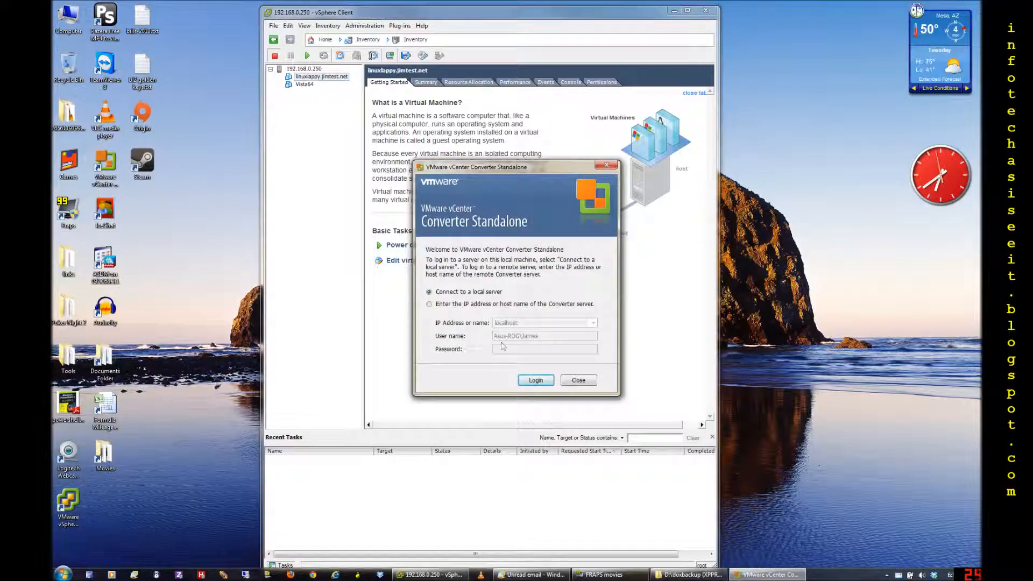
{"action": "left_click", "coordinate": [533, 382]}
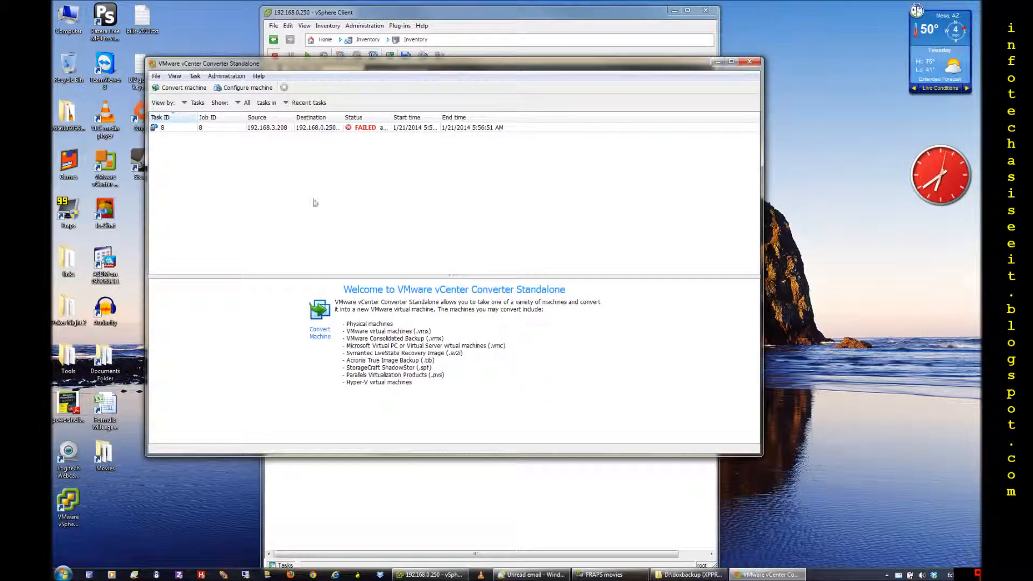
Step: Examine the progress details of conversion task 8 and highlight the network error line in its status
{"action": "left_click", "coordinate": [343, 132]}
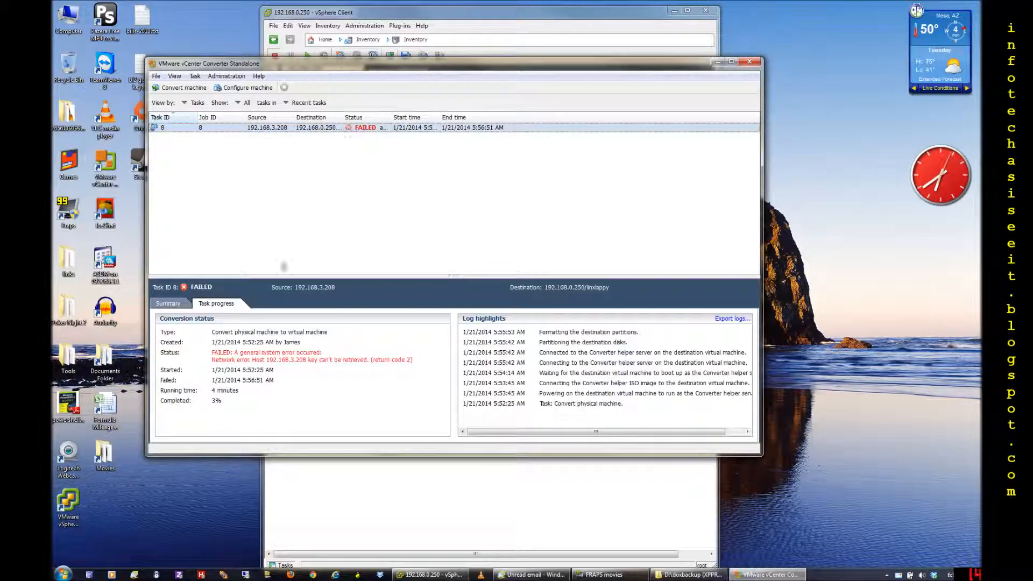
{"action": "left_click_drag", "start_coordinate": [212, 360], "coordinate": [412, 360]}
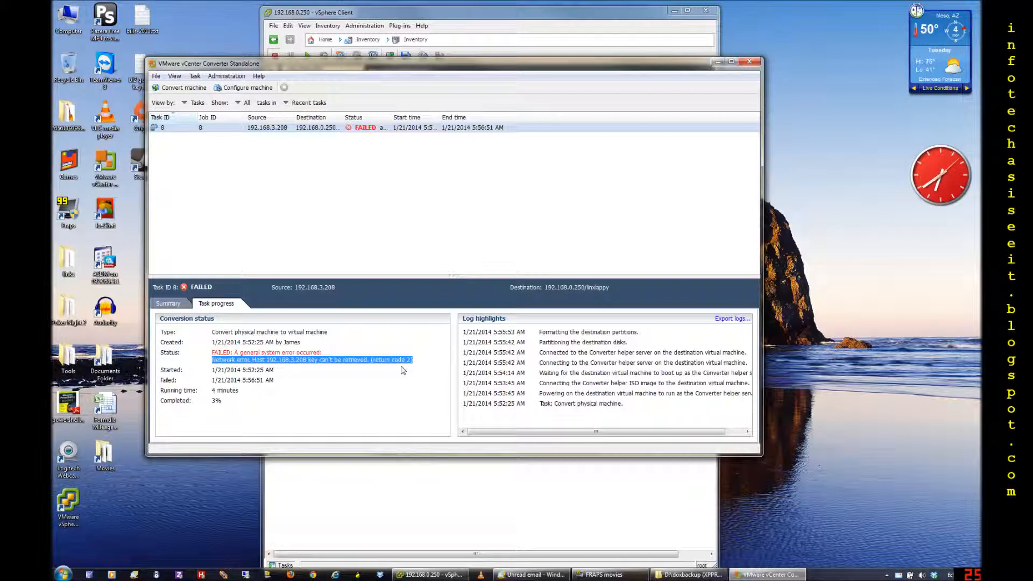
{"action": "left_click", "coordinate": [403, 416]}
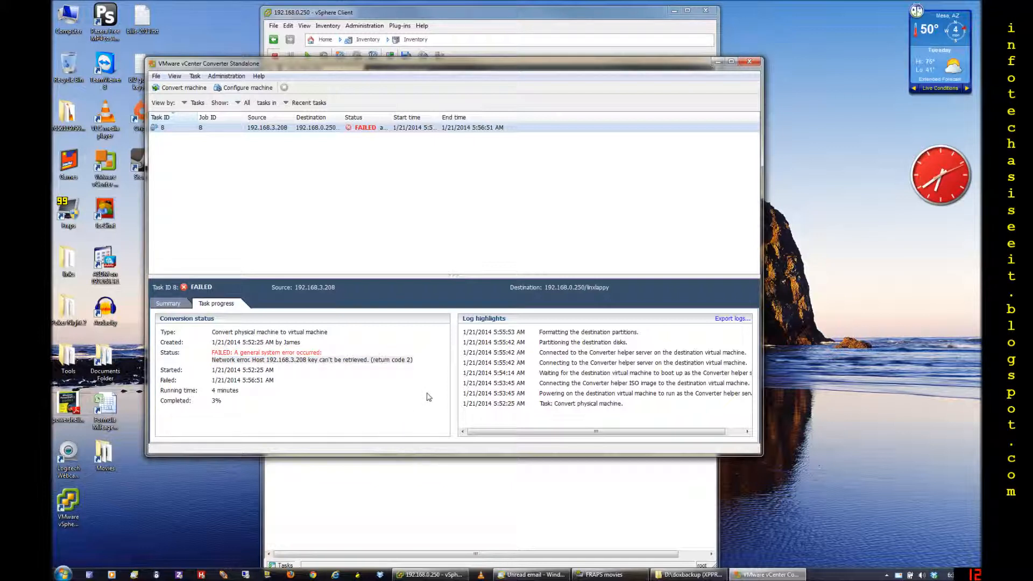